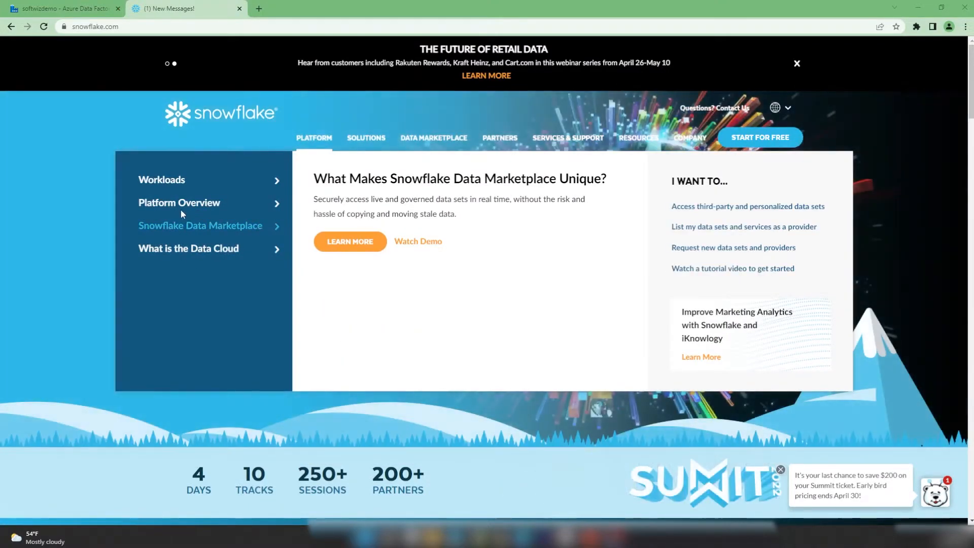
- In the complete ranking, highlight Snowflake's ranks 29 and 14 and its score changes +3.22 and +62.99
{"action": "mouse_move", "coordinate": [623, 142]}
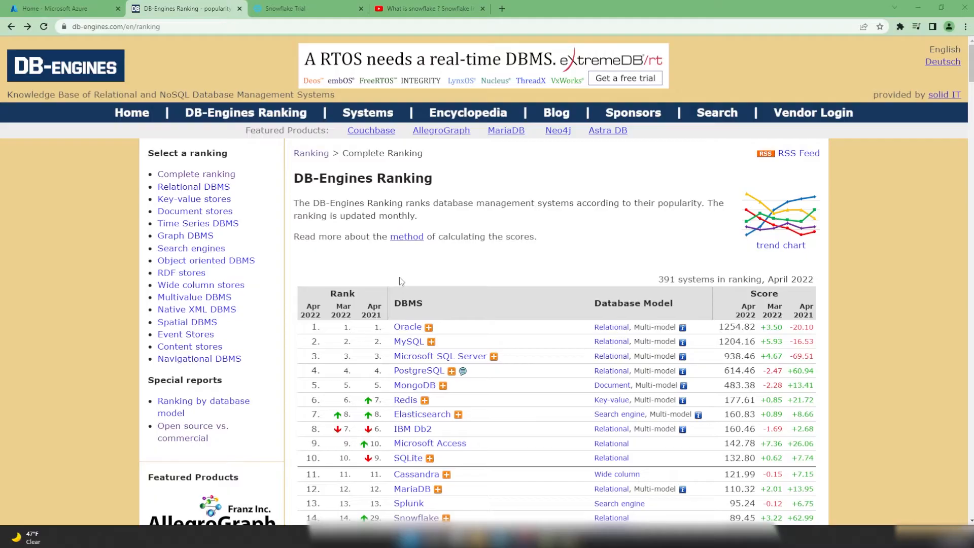
{"action": "scroll", "coordinate": [420, 284], "scroll_direction": "down", "scroll_amount": 1}
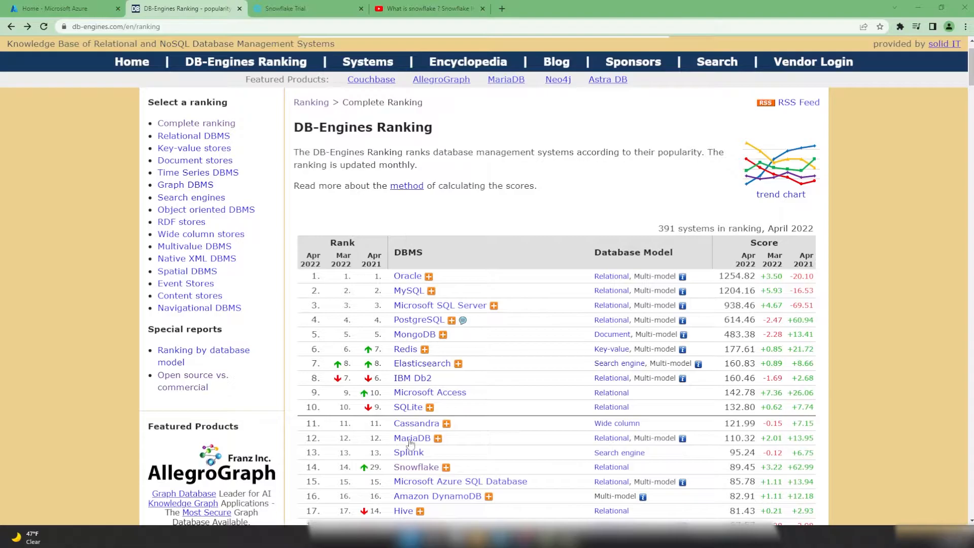
{"action": "double_click", "coordinate": [373, 467]}
{"action": "left_click_drag", "start_coordinate": [374, 264], "coordinate": [379, 264]}
{"action": "double_click", "coordinate": [344, 467]}
{"action": "left_click_drag", "start_coordinate": [333, 264], "coordinate": [351, 264]}
{"action": "left_click_drag", "start_coordinate": [766, 466], "coordinate": [817, 473]}
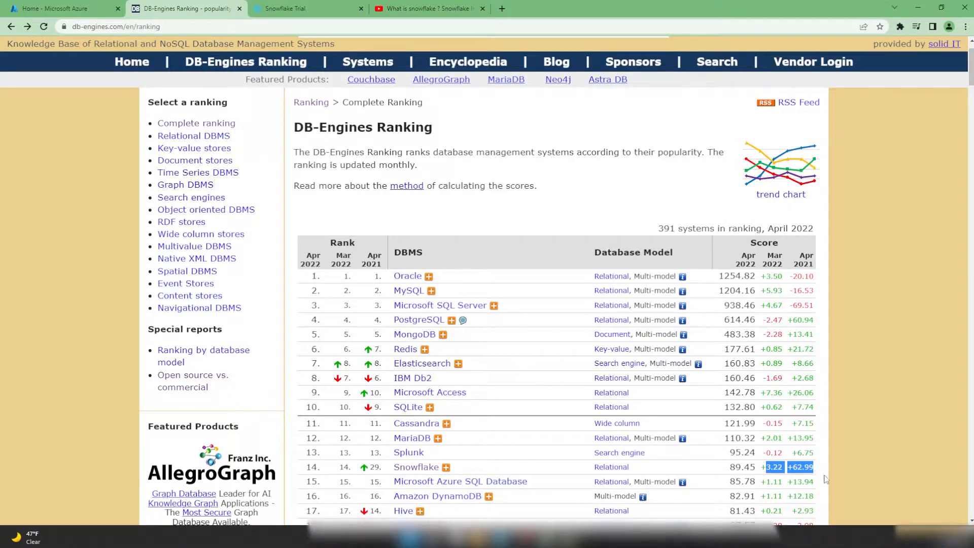
- Open Snowflake's System Properties page and highlight part of its cloud data warehousing description
{"action": "left_click", "coordinate": [431, 471]}
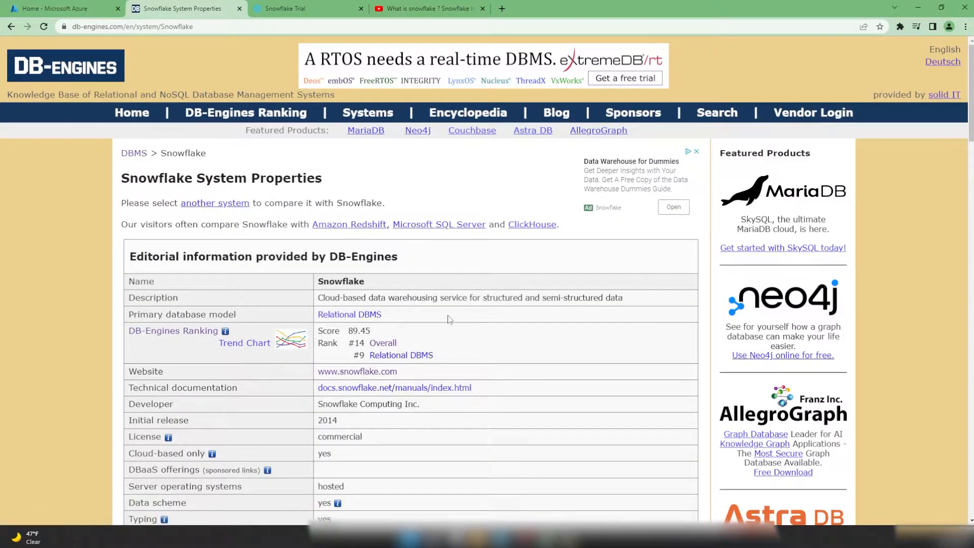
{"action": "left_click_drag", "start_coordinate": [344, 298], "coordinate": [514, 299]}
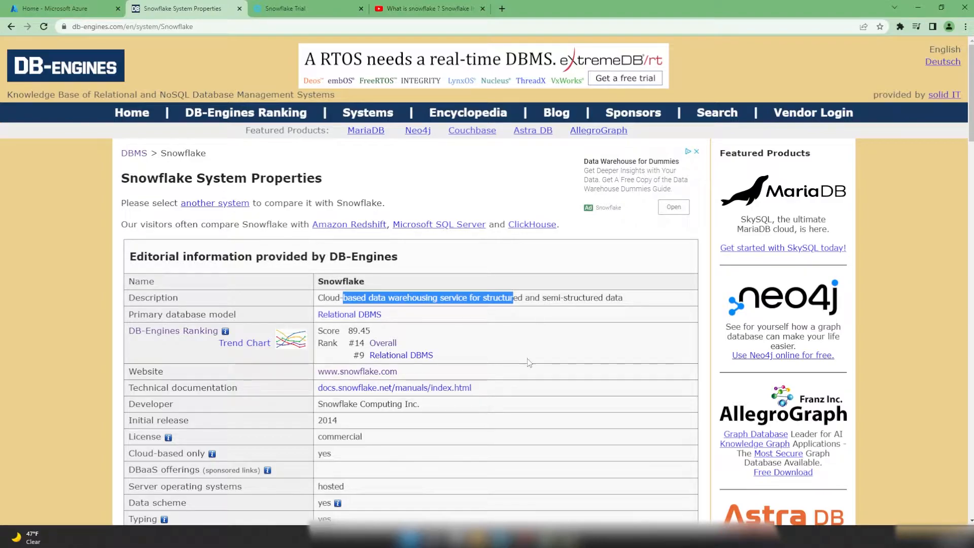
{"action": "scroll", "coordinate": [529, 363], "scroll_direction": "down", "scroll_amount": 1}
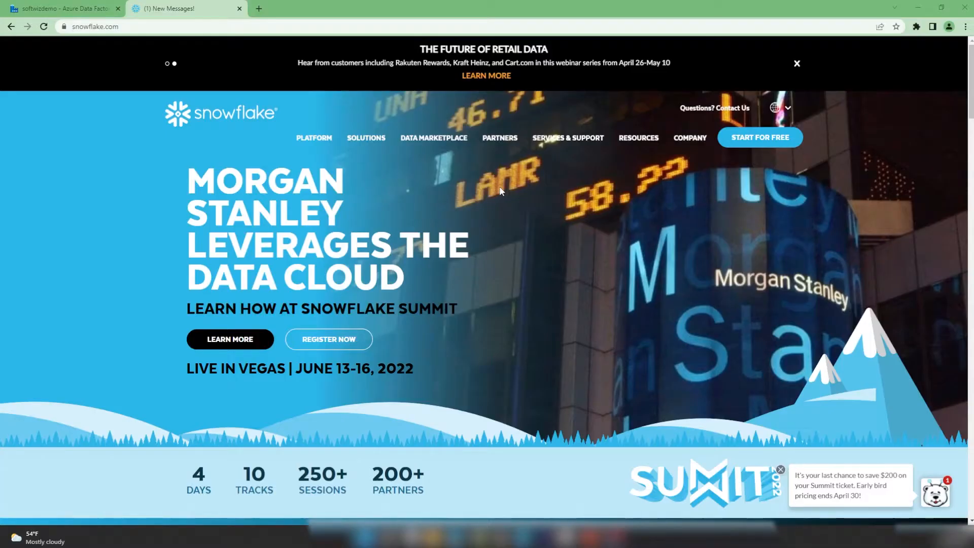
- Start the free trial, enter first name, last name, e-mail and company 'tes', and continue
{"action": "left_click", "coordinate": [771, 140]}
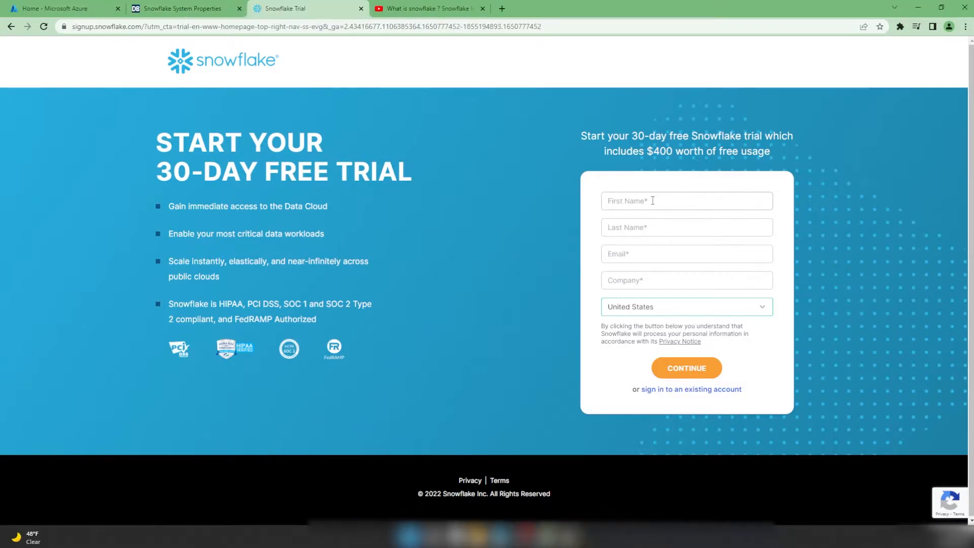
{"action": "left_click", "coordinate": [650, 200]}
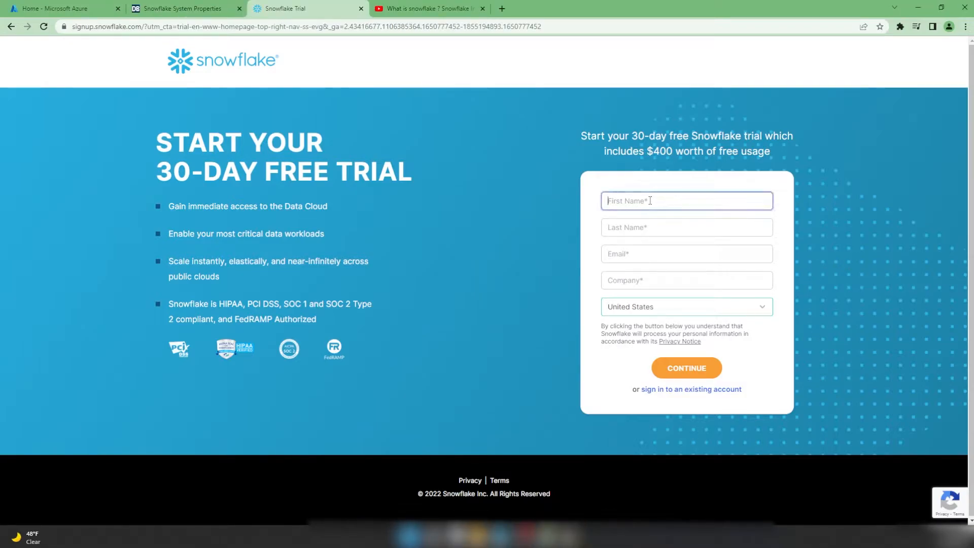
{"action": "key", "text": "Tab"}
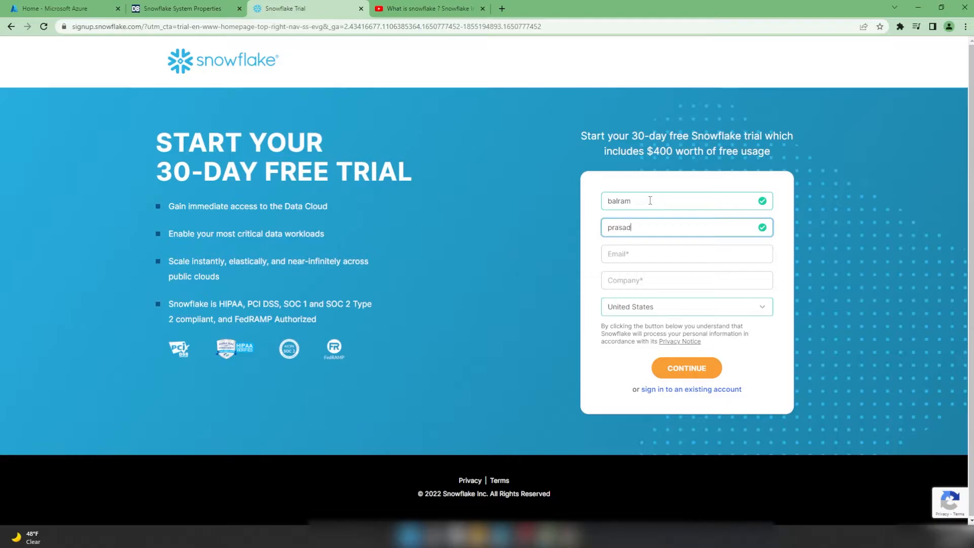
{"action": "key", "text": "Tab"}
{"action": "type", "text": "soft"}
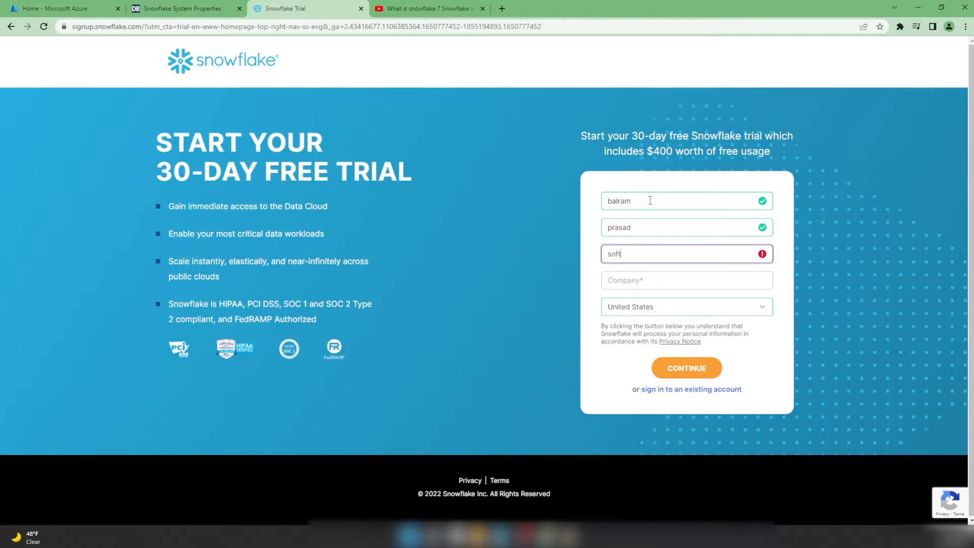
{"action": "key", "text": "Tab"}
{"action": "type", "text": "tes"}
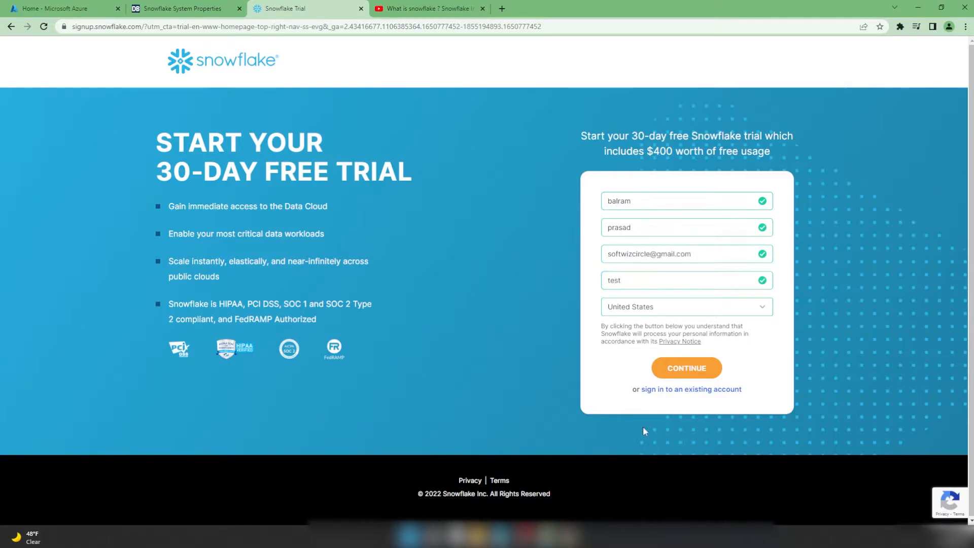
{"action": "left_click", "coordinate": [699, 369]}
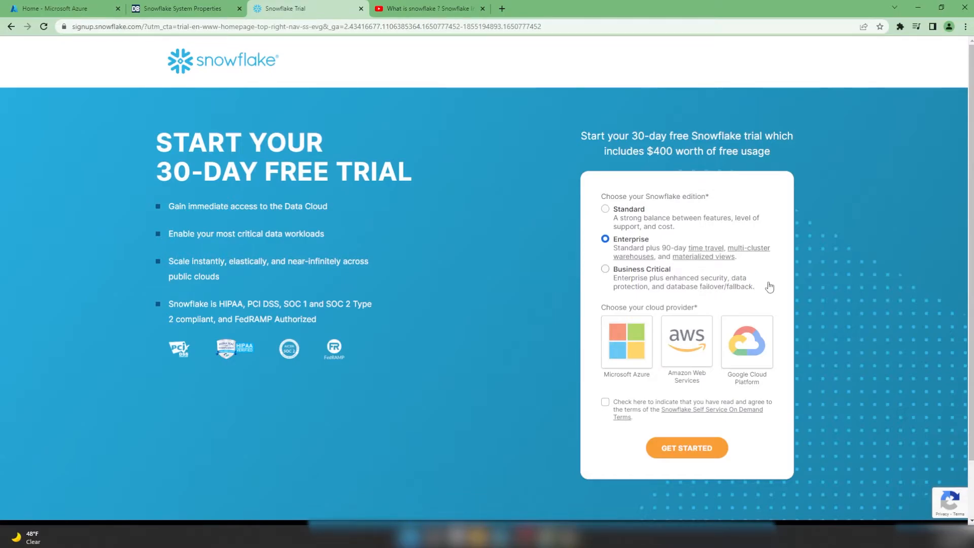
- Create a Standard-edition trial on Microsoft Azure, West US 2, after agreeing to the terms
{"action": "left_click", "coordinate": [629, 213]}
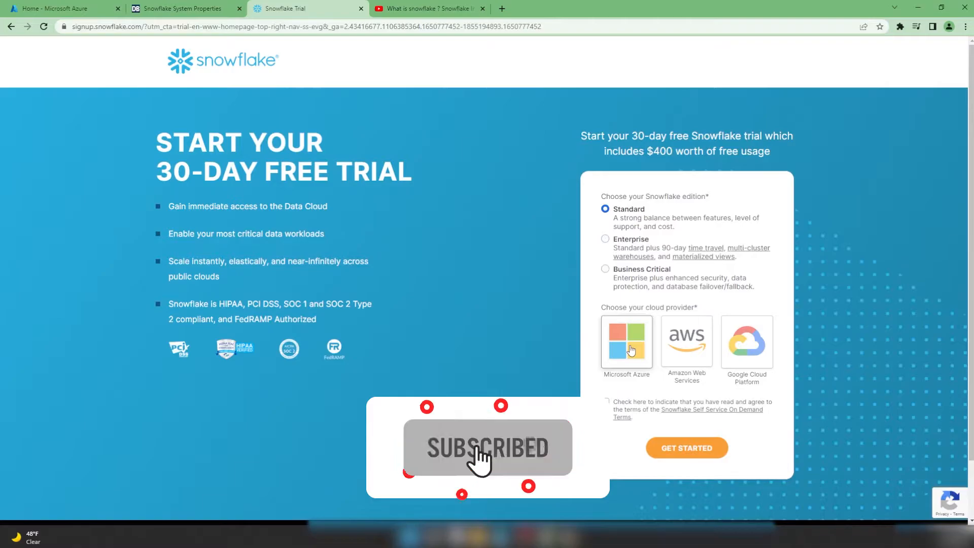
{"action": "left_click", "coordinate": [631, 350]}
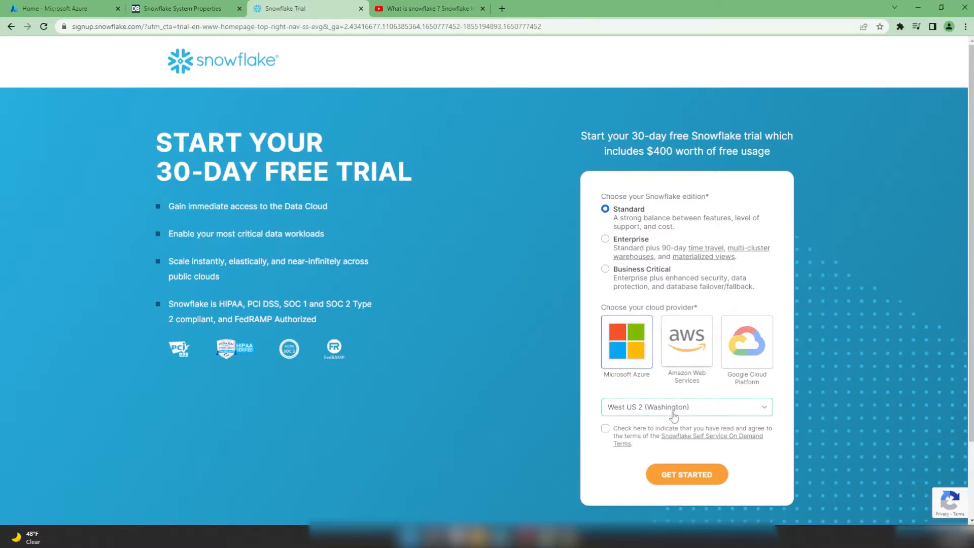
{"action": "left_click", "coordinate": [675, 411]}
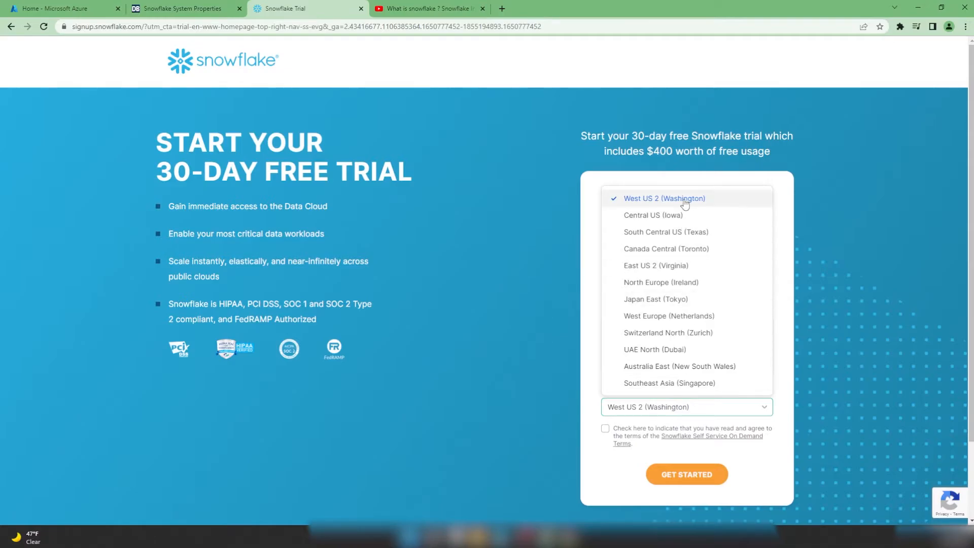
{"action": "left_click", "coordinate": [610, 479]}
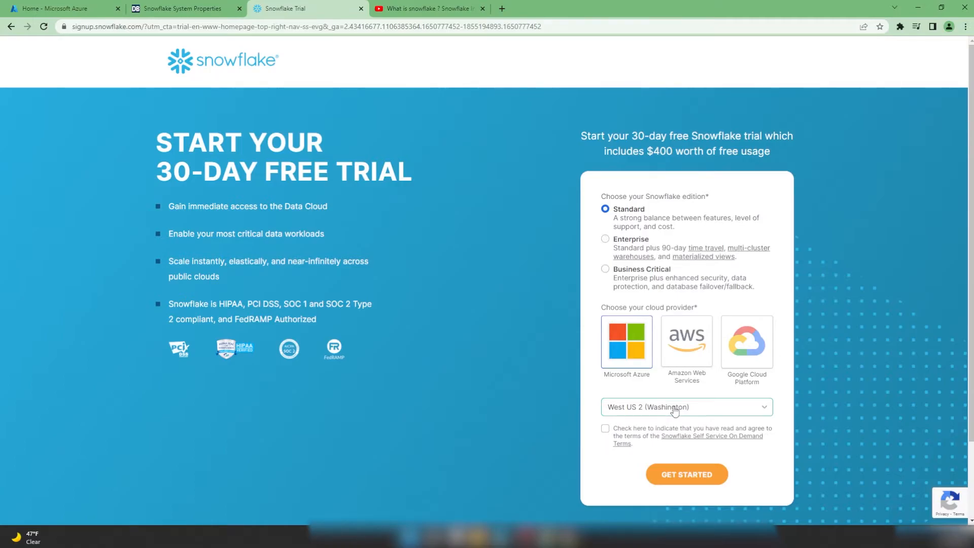
{"action": "left_click", "coordinate": [684, 337]}
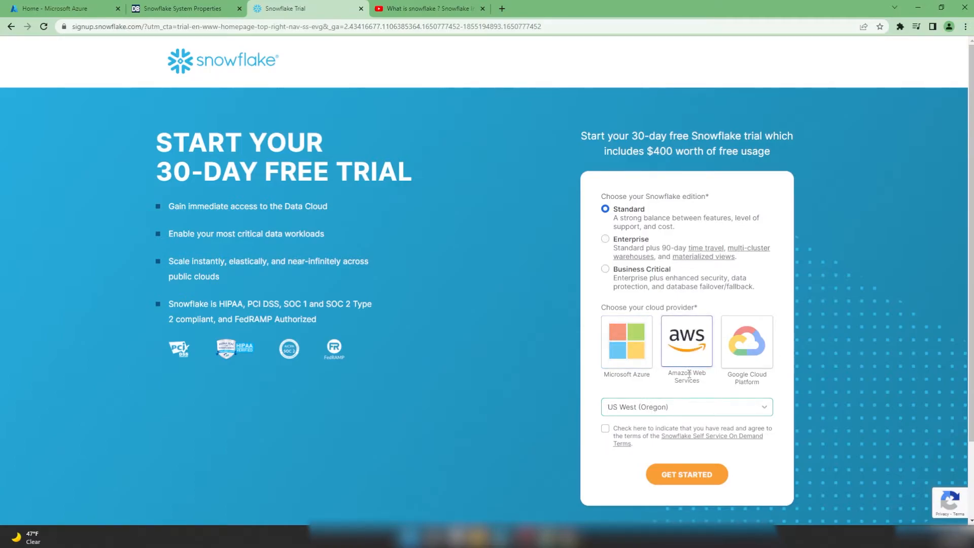
{"action": "left_click", "coordinate": [690, 413]}
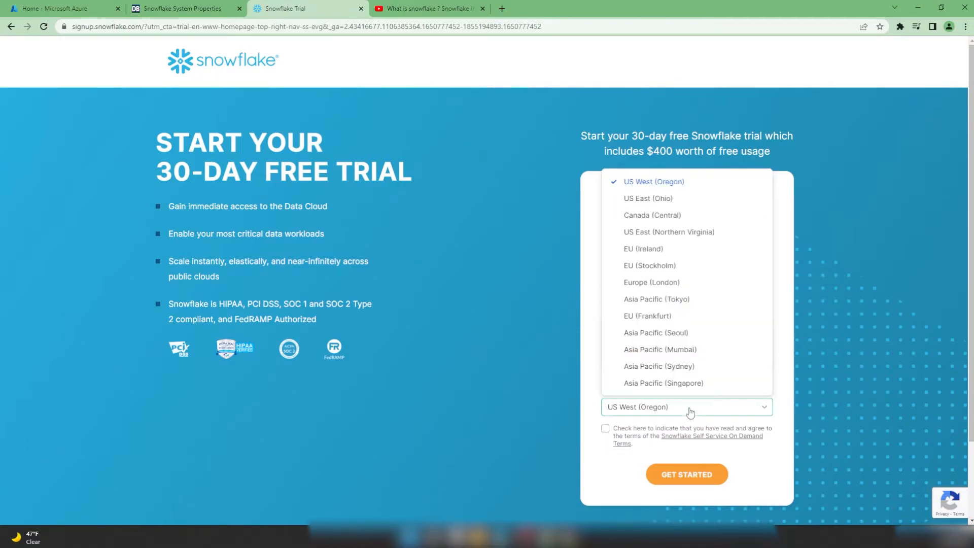
{"action": "left_click", "coordinate": [689, 412]}
{"action": "left_click", "coordinate": [639, 352]}
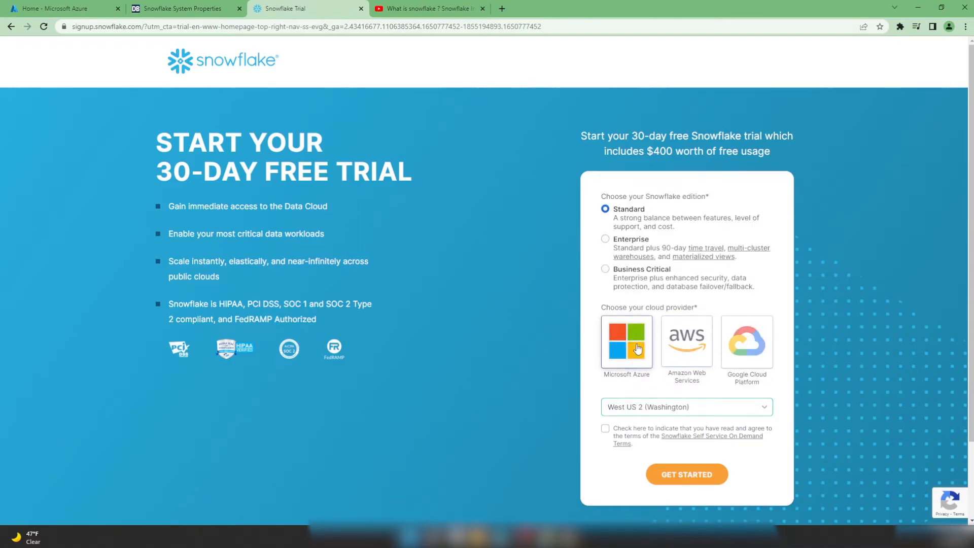
{"action": "left_click", "coordinate": [605, 429]}
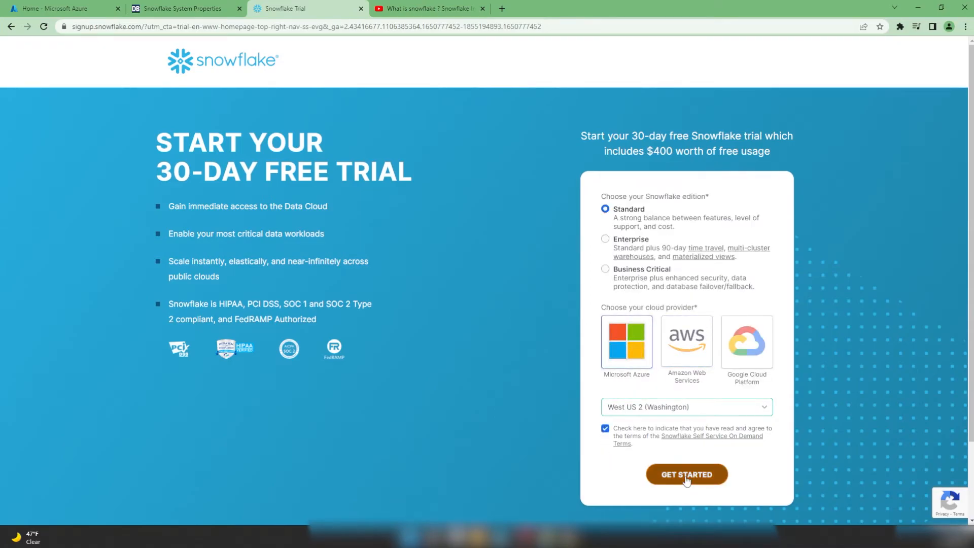
{"action": "left_click", "coordinate": [687, 473]}
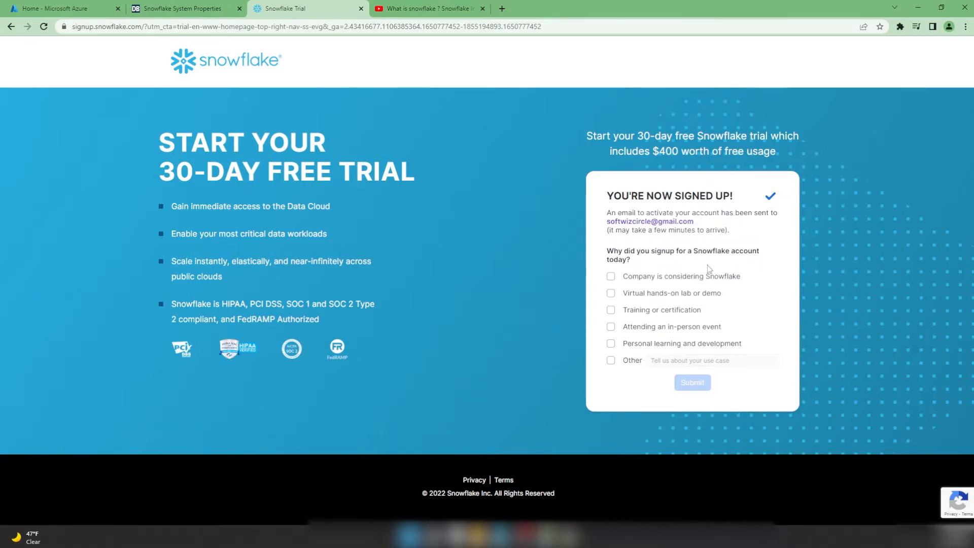
- Answer the signup survey with 'Virtual hands-on lab' and minimize the browser
{"action": "left_click", "coordinate": [610, 294]}
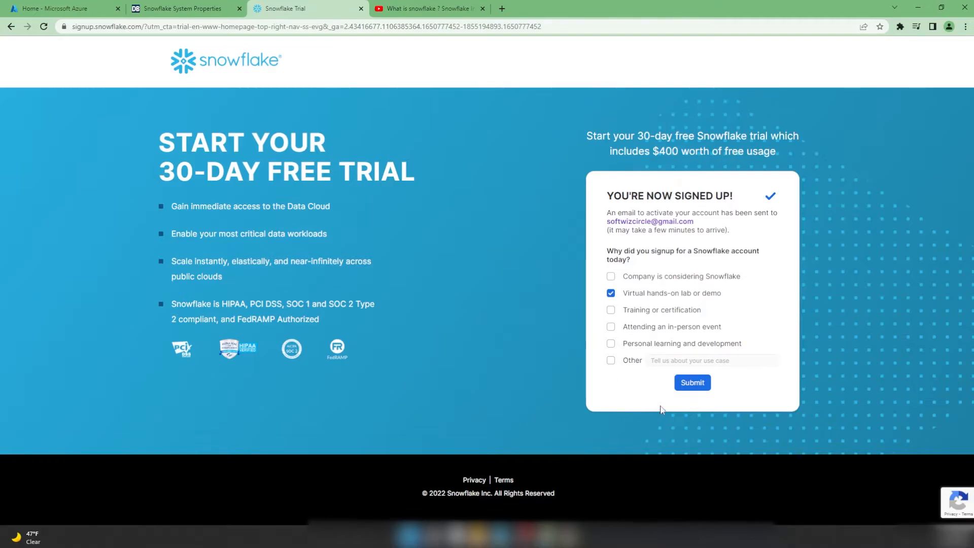
{"action": "left_click", "coordinate": [693, 383]}
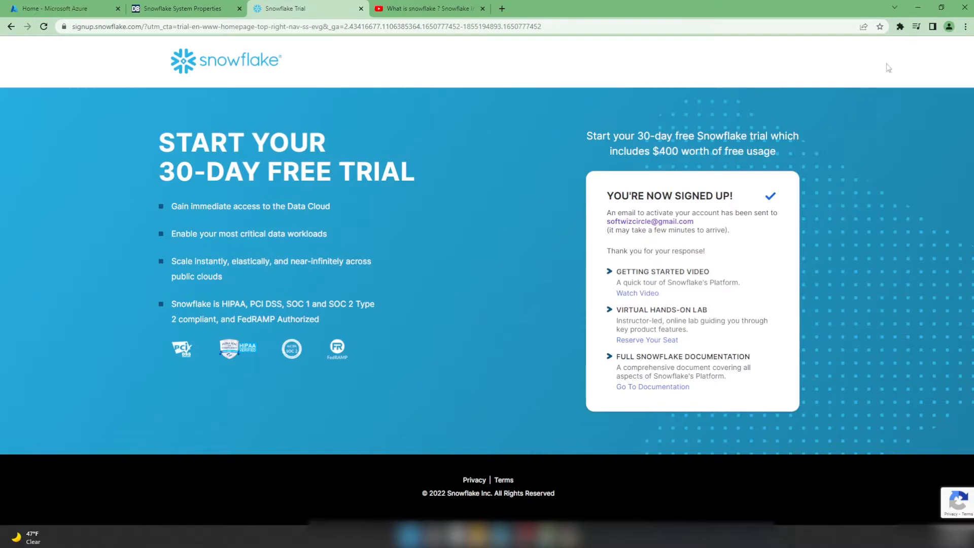
{"action": "left_click", "coordinate": [921, 7]}
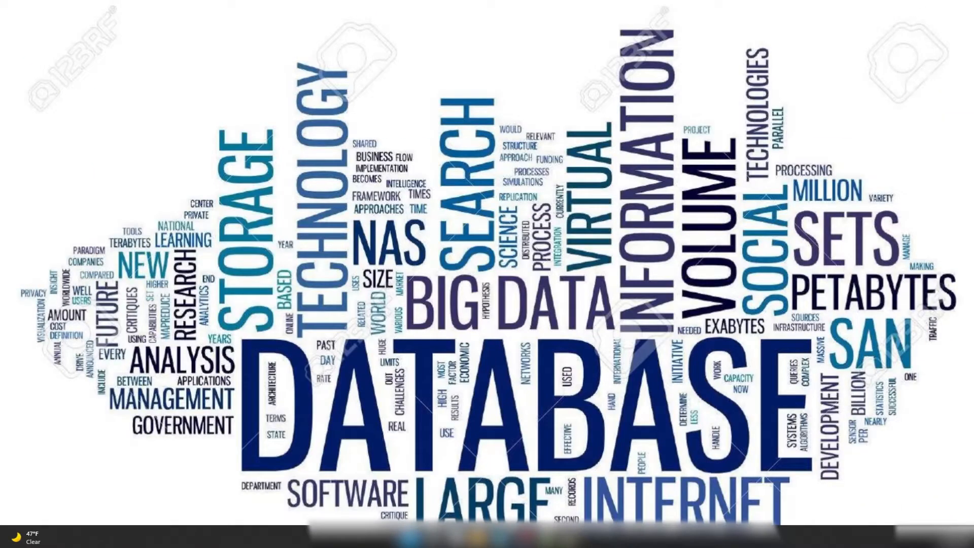
- Open the Snowflake activation e-mail in Gmail and follow its activation link
{"action": "left_click", "coordinate": [576, 539]}
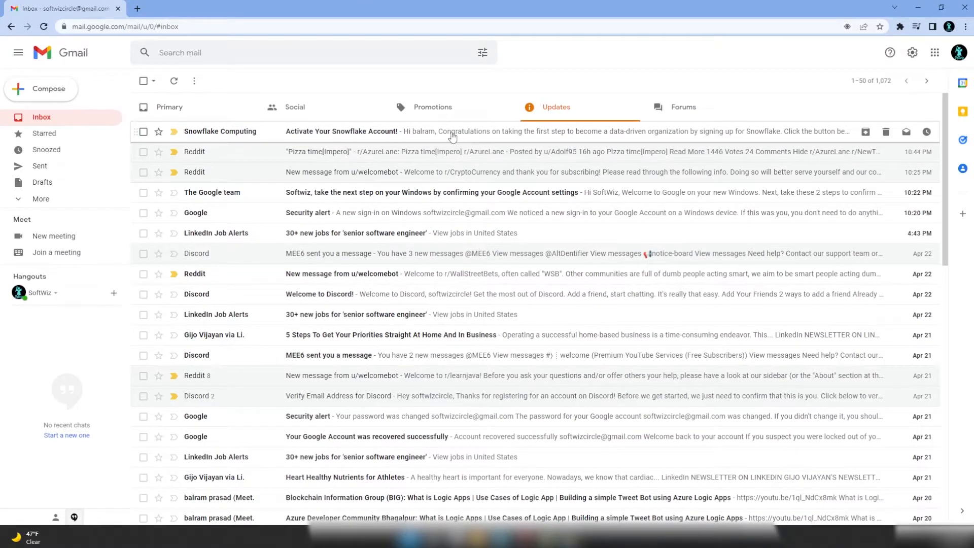
{"action": "left_click", "coordinate": [453, 133]}
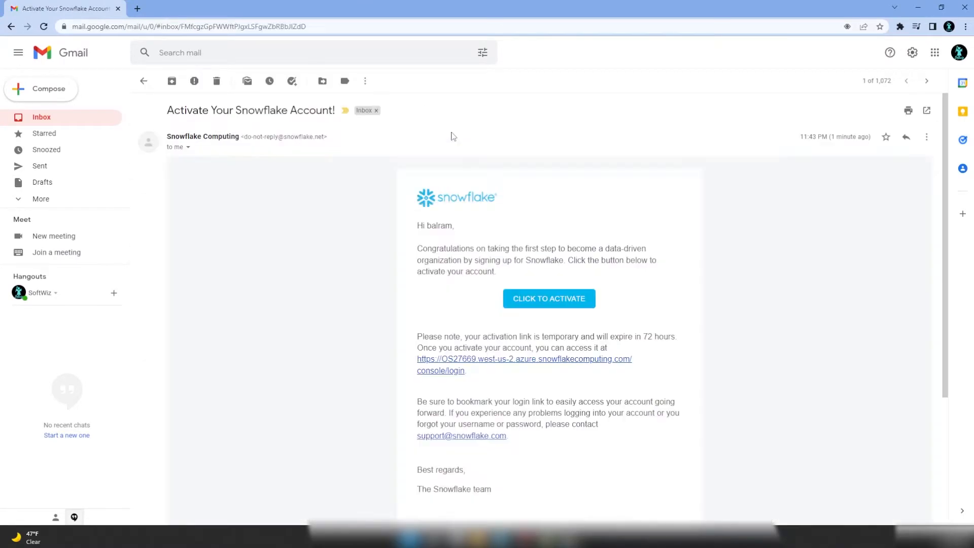
{"action": "left_click", "coordinate": [552, 300]}
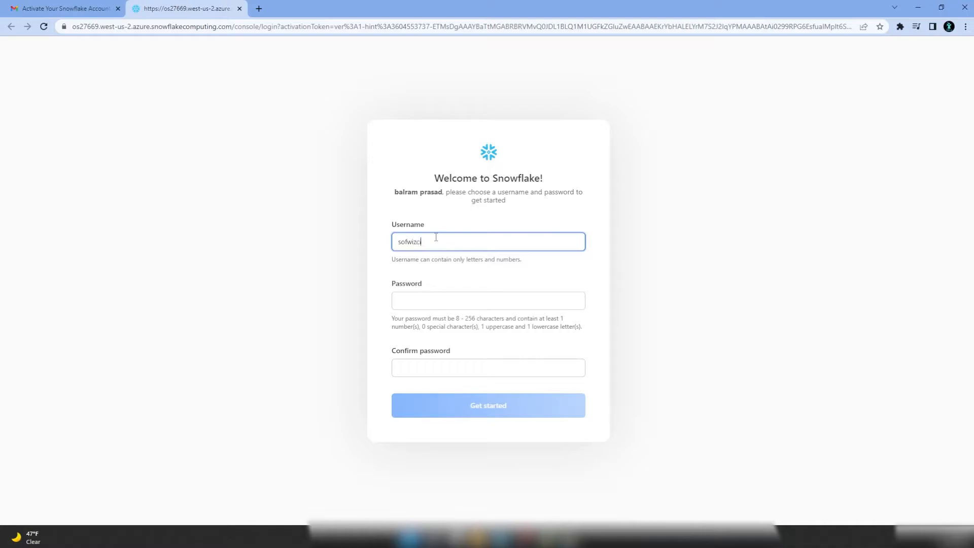
- Enter and confirm the new account password, then submit the welcome form
{"action": "key", "text": "Tab"}
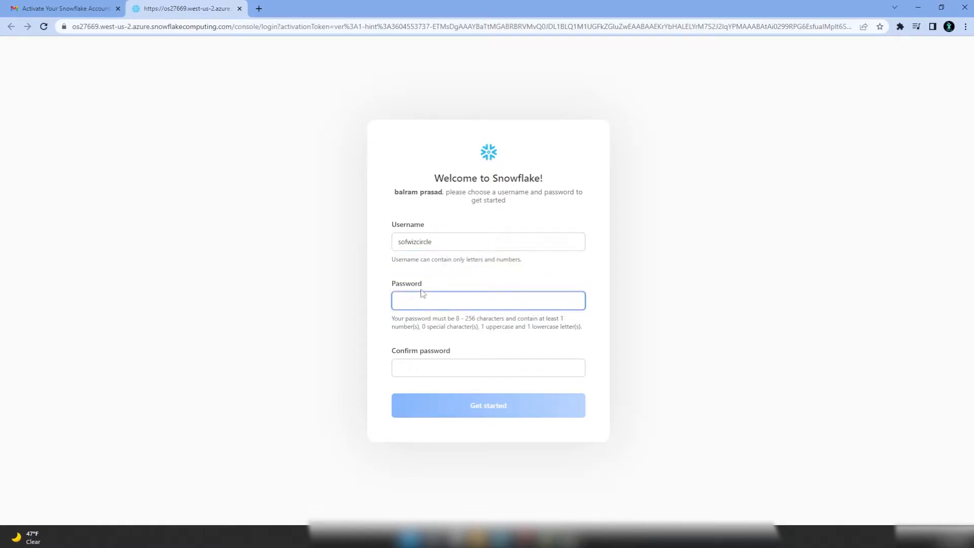
{"action": "type", "text": "••"}
{"action": "key", "text": "ctrl+a"}
{"action": "type", "text": "••"}
{"action": "key", "text": "Tab"}
{"action": "type", "text": "•••"}
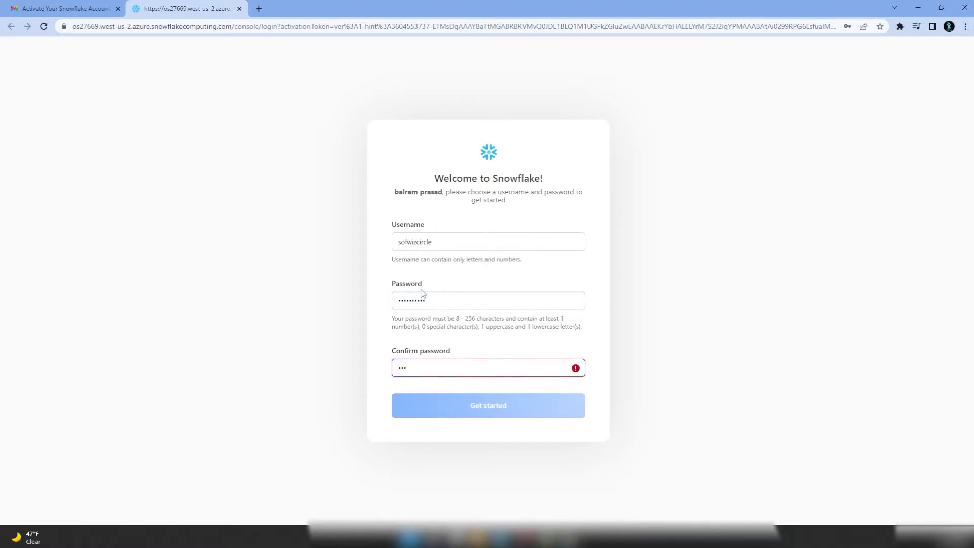
{"action": "type", "text": "•••••••"}
{"action": "left_click", "coordinate": [498, 413]}
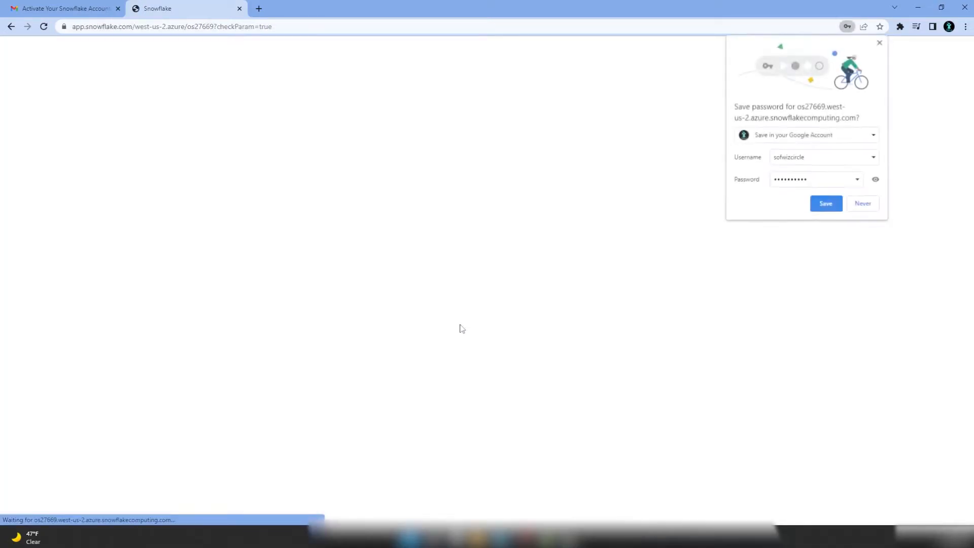
- Save the password in Chrome and sign in to the new Snowflake account
{"action": "left_click", "coordinate": [826, 204]}
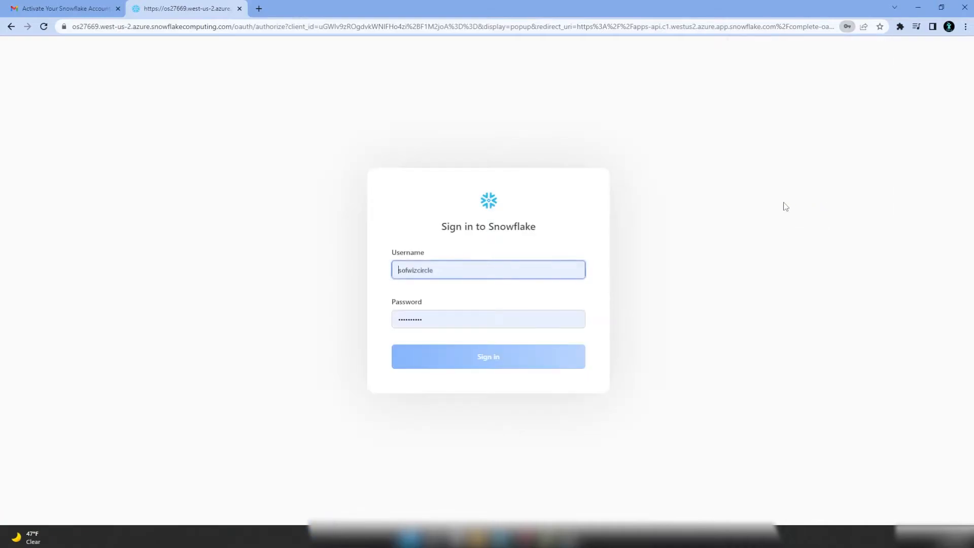
{"action": "left_click", "coordinate": [478, 274]}
{"action": "left_click", "coordinate": [299, 305]}
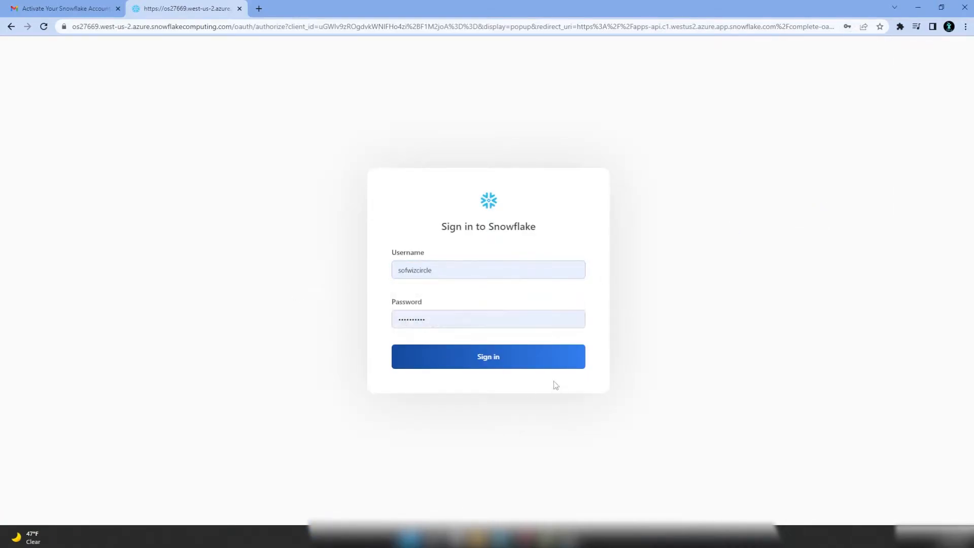
{"action": "left_click", "coordinate": [501, 362]}
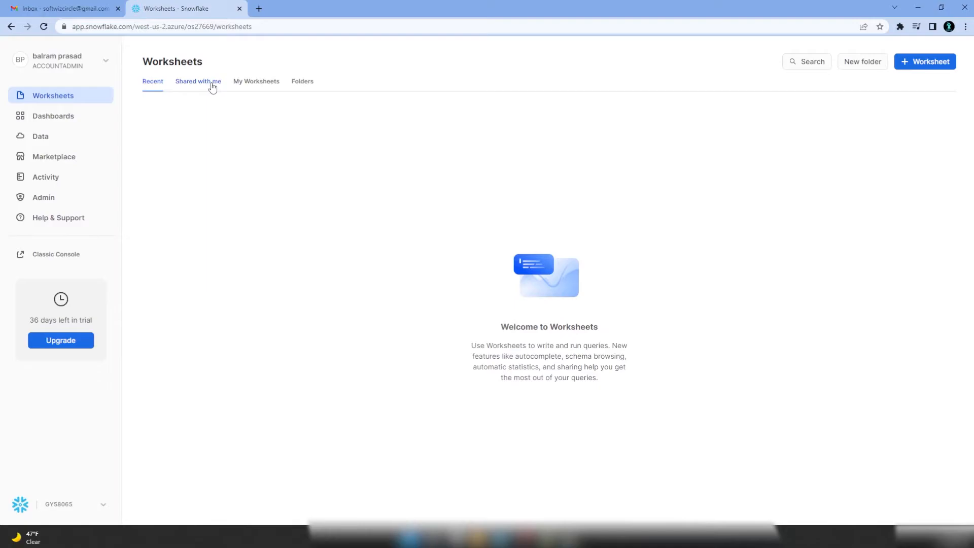
- Go from Worksheets through Dashboards to the Databases list
{"action": "left_click", "coordinate": [55, 120]}
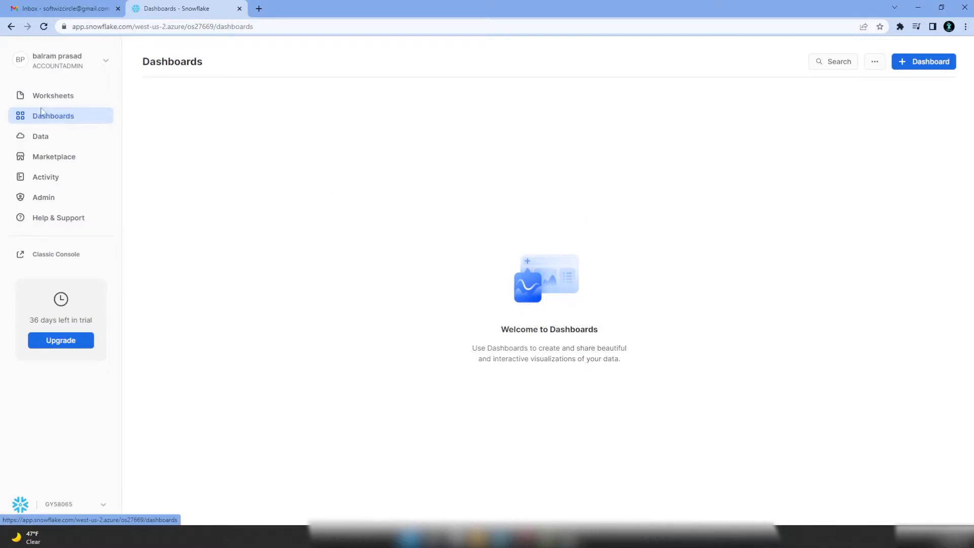
{"action": "left_click", "coordinate": [36, 138]}
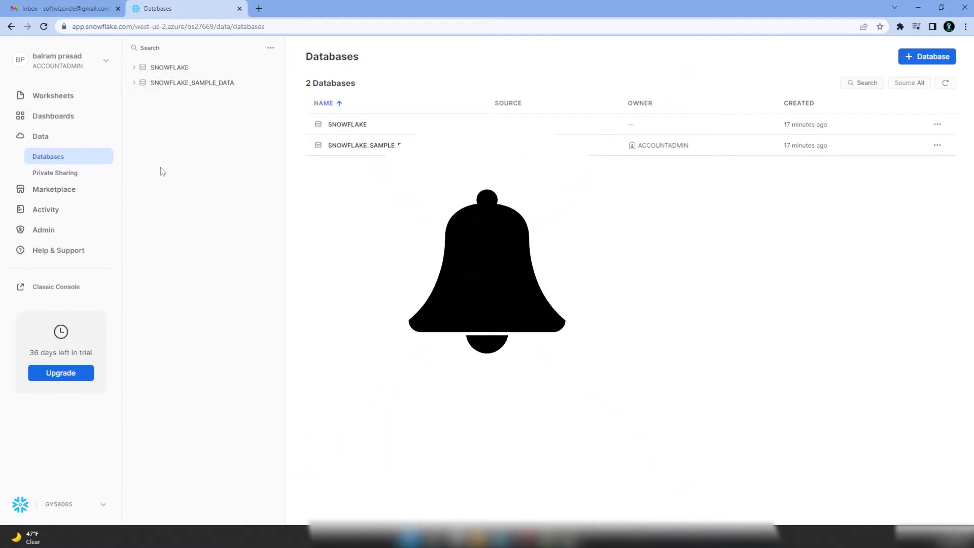
- Expand the SNOWFLAKE and SNOWFLAKE_SAMPLE_DATA databases and the WEATHER schema's tables
{"action": "left_click", "coordinate": [135, 69]}
{"action": "left_click", "coordinate": [134, 175]}
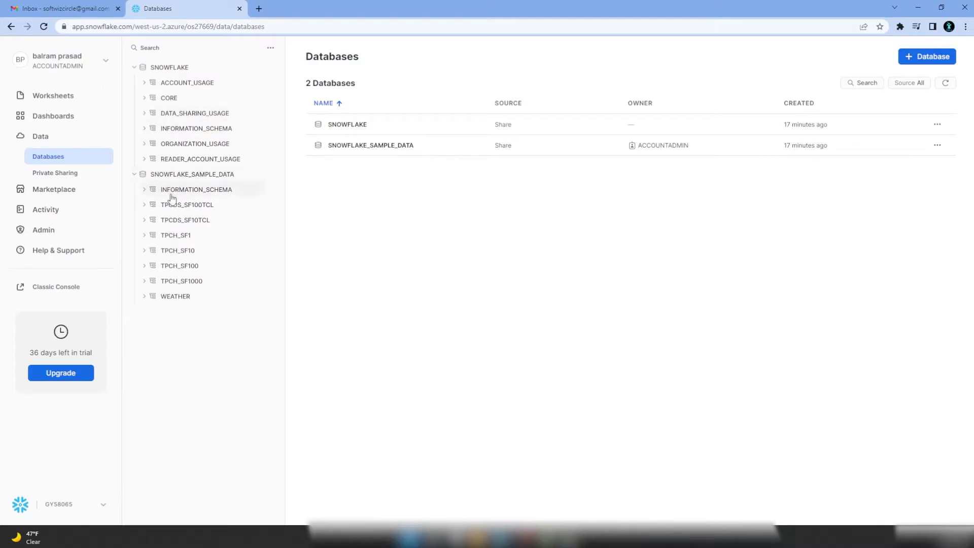
{"action": "left_click", "coordinate": [144, 298]}
{"action": "left_click", "coordinate": [167, 312]}
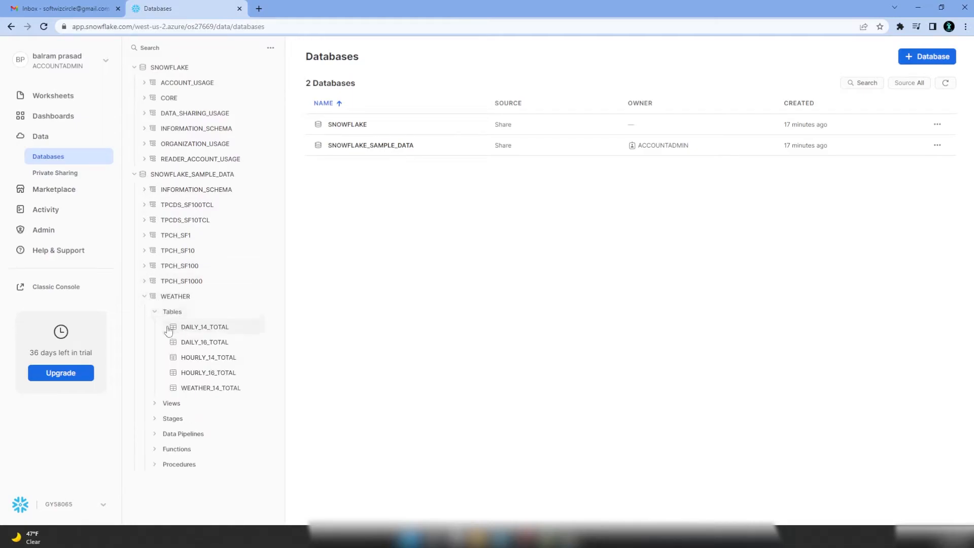
{"action": "left_click", "coordinate": [155, 314]}
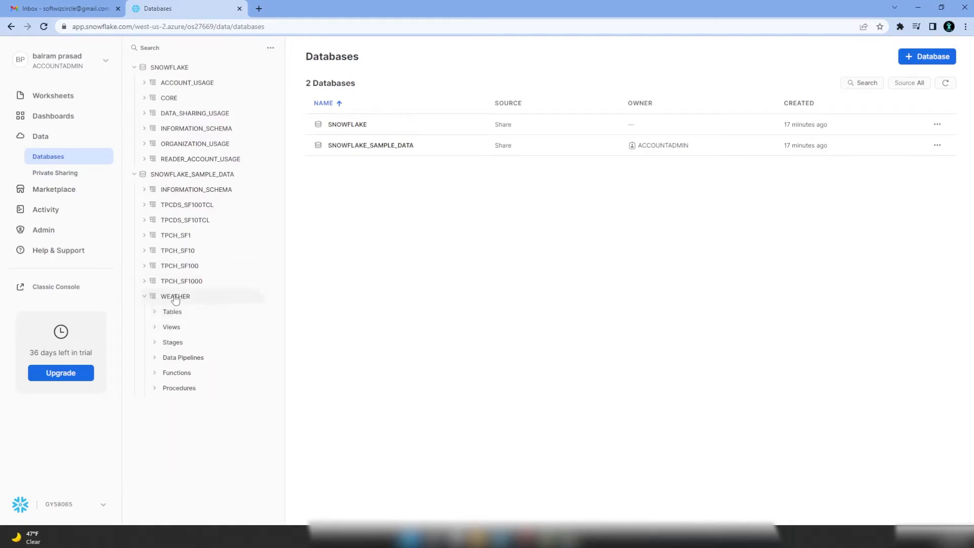
- Inspect the WEATHER DAILY_14_TOTAL table's columns and data preview
{"action": "left_click", "coordinate": [183, 179]}
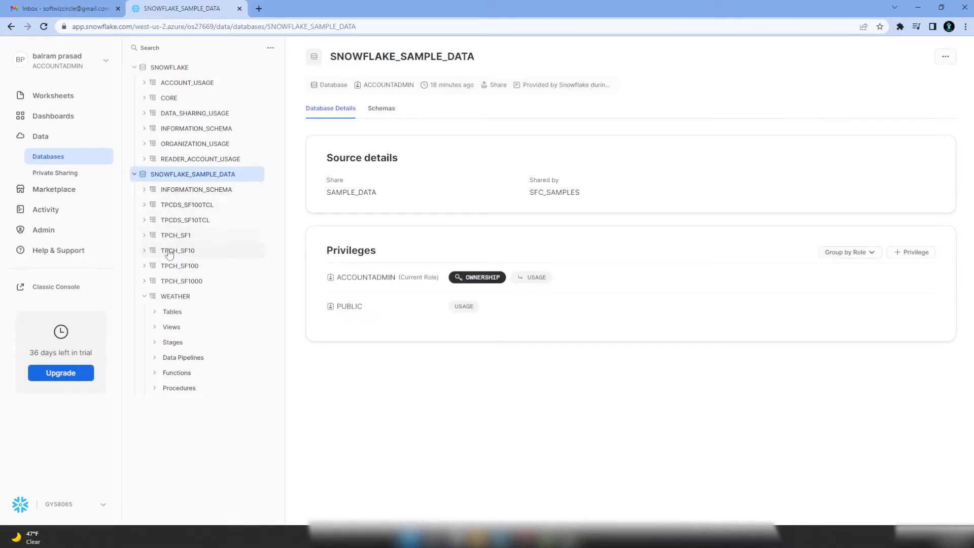
{"action": "left_click", "coordinate": [171, 314]}
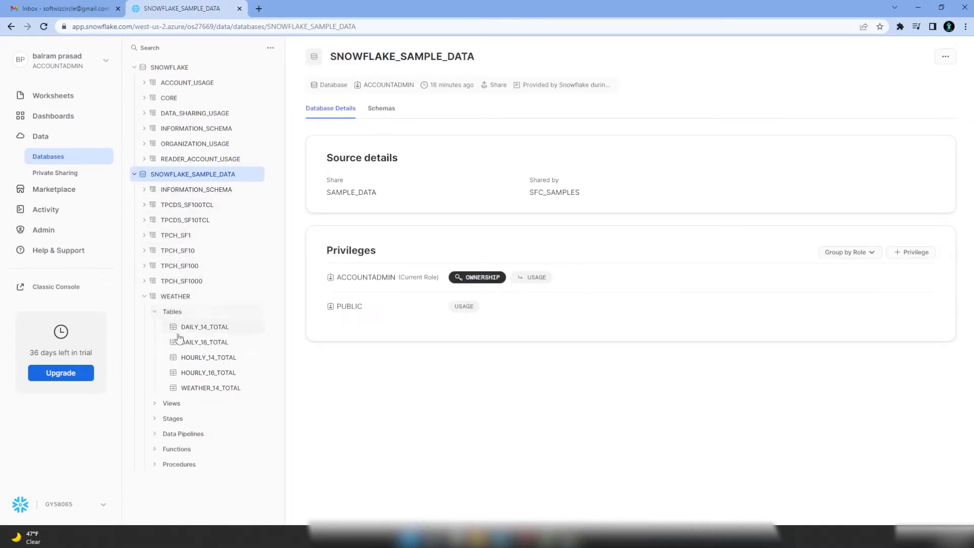
{"action": "left_click", "coordinate": [174, 404]}
{"action": "left_click", "coordinate": [203, 327]}
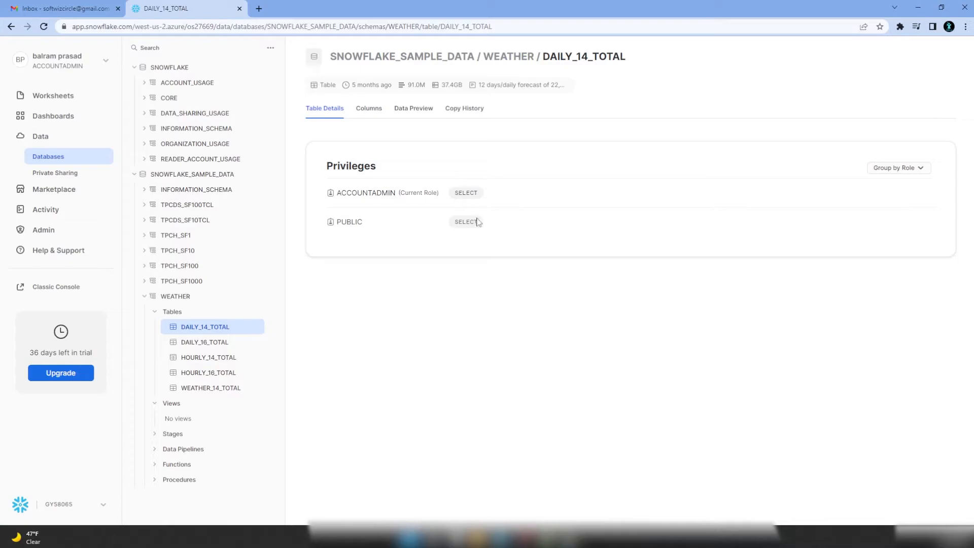
{"action": "left_click", "coordinate": [369, 113]}
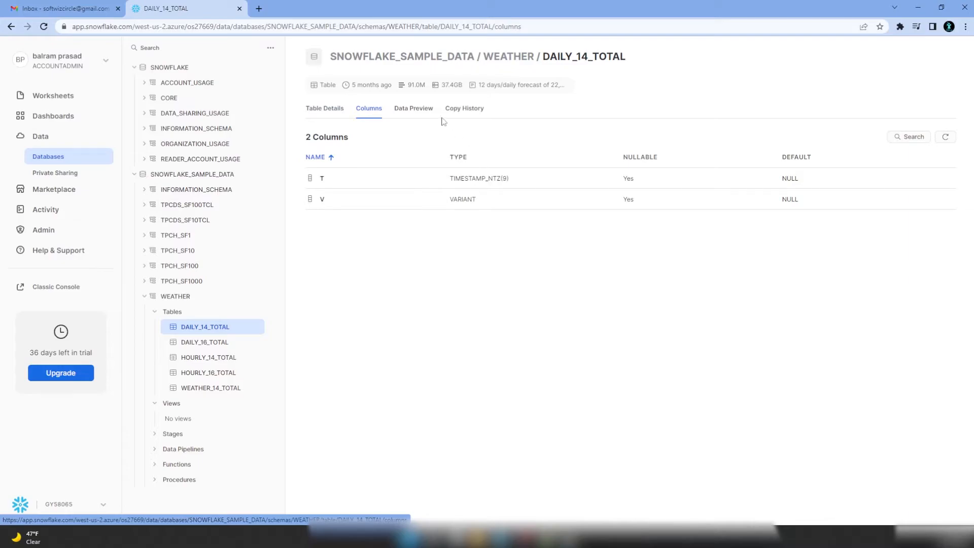
{"action": "left_click", "coordinate": [421, 113]}
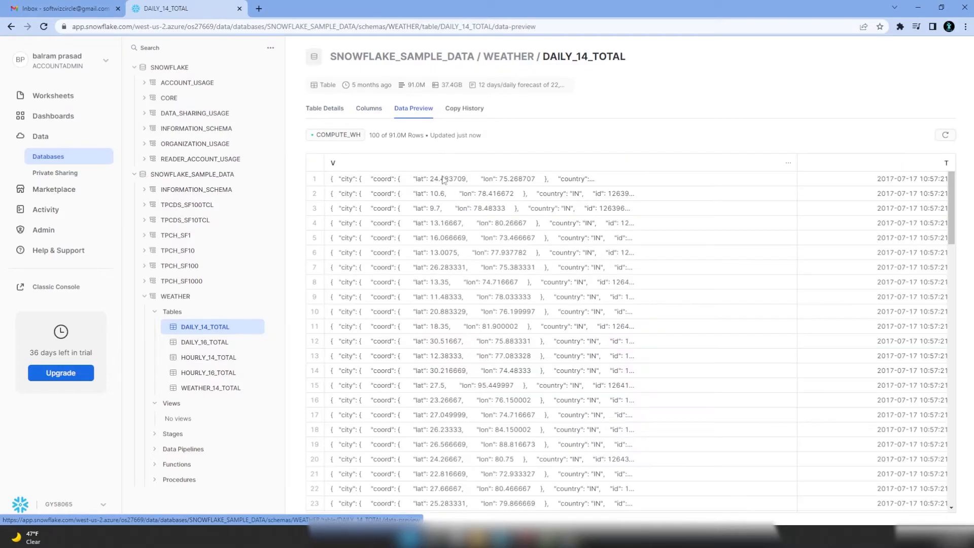
- Preview the TPCH_SF1 CUSTOMER table's rows, collapse the schemas, and open the Data Marketplace
{"action": "left_click", "coordinate": [182, 236]}
{"action": "left_click", "coordinate": [187, 251]}
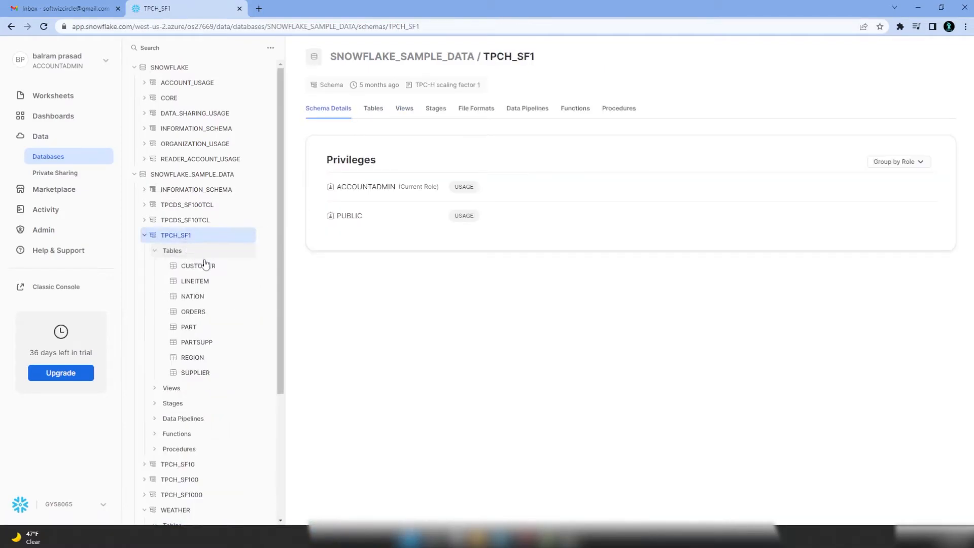
{"action": "left_click", "coordinate": [198, 266]}
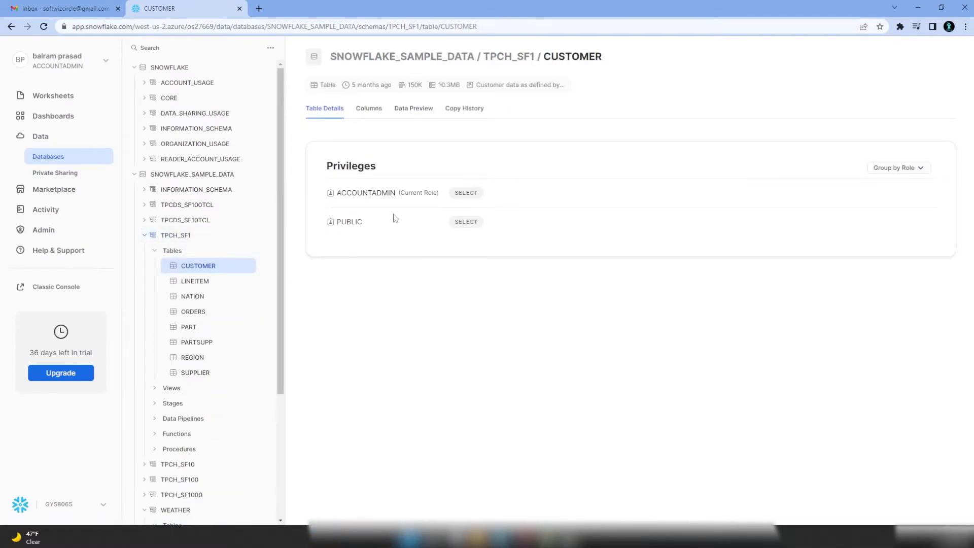
{"action": "left_click", "coordinate": [424, 110]}
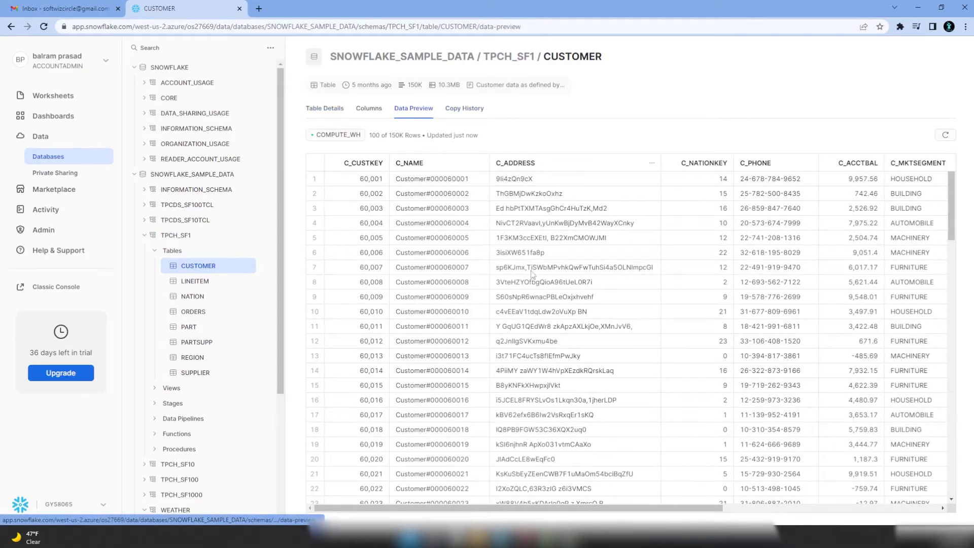
{"action": "left_click", "coordinate": [145, 235]}
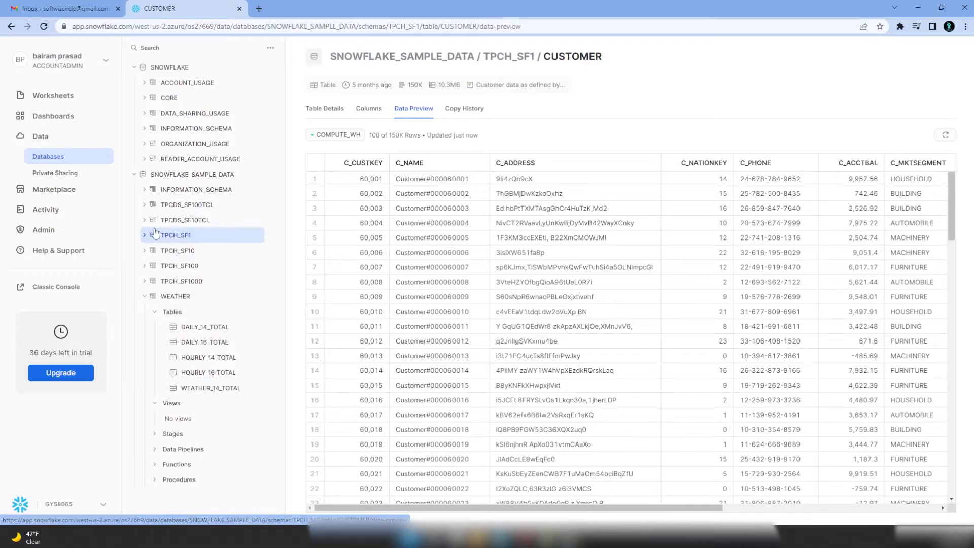
{"action": "left_click", "coordinate": [145, 296]}
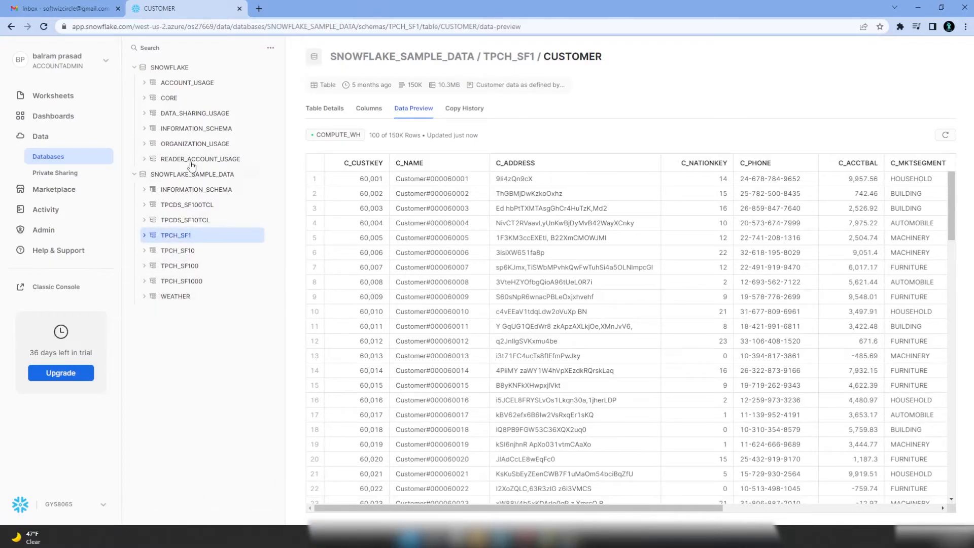
{"action": "left_click", "coordinate": [75, 193]}
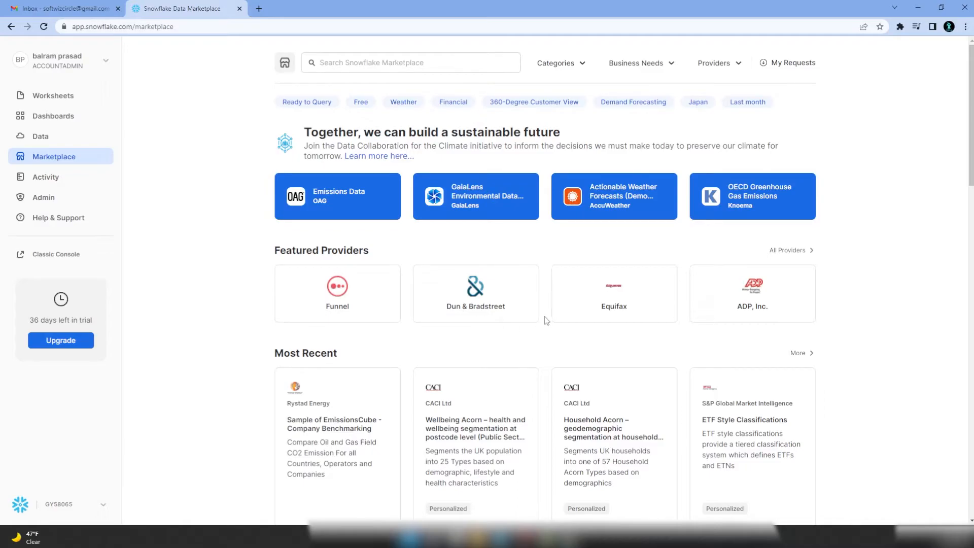
- Look over the query history and the organization's credit usage
{"action": "scroll", "coordinate": [545, 316], "scroll_direction": "down", "scroll_amount": 3}
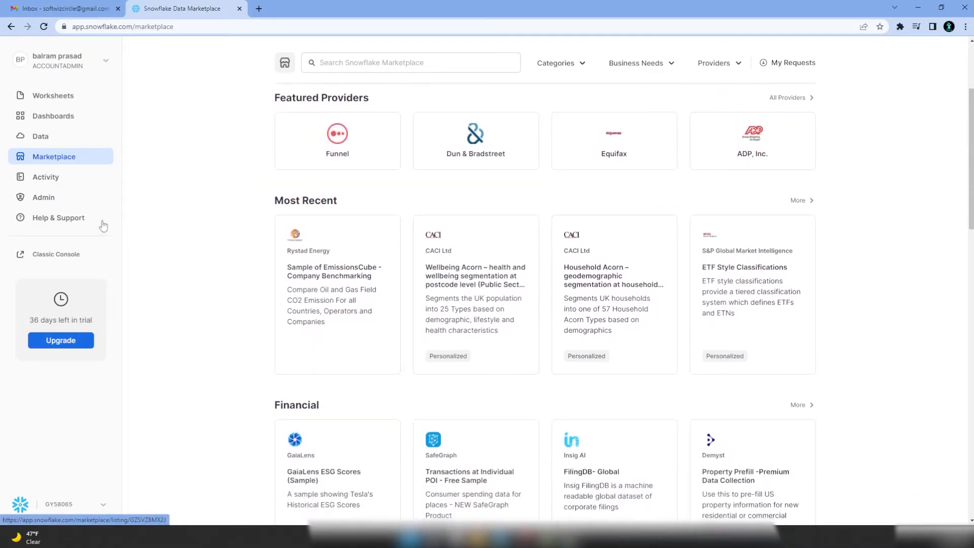
{"action": "left_click", "coordinate": [60, 177]}
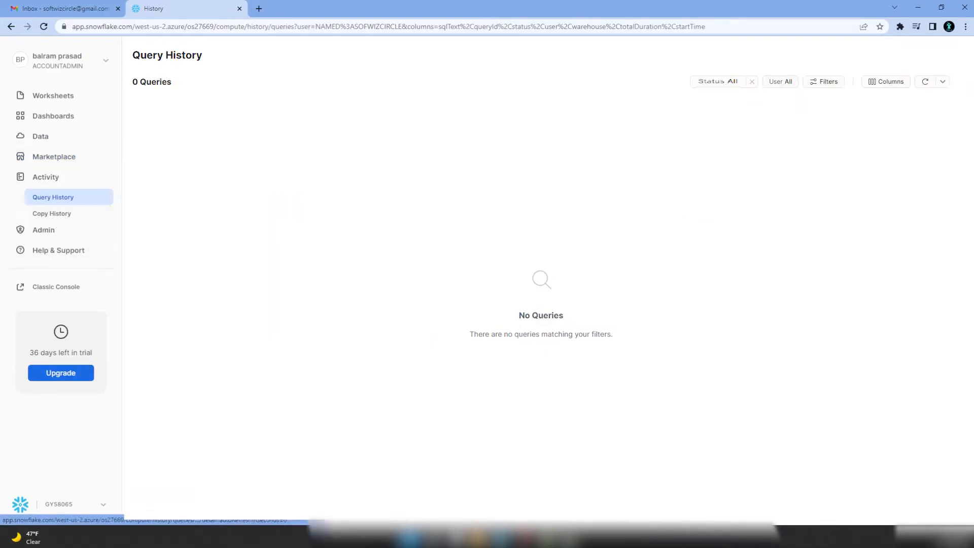
{"action": "left_click", "coordinate": [43, 230]}
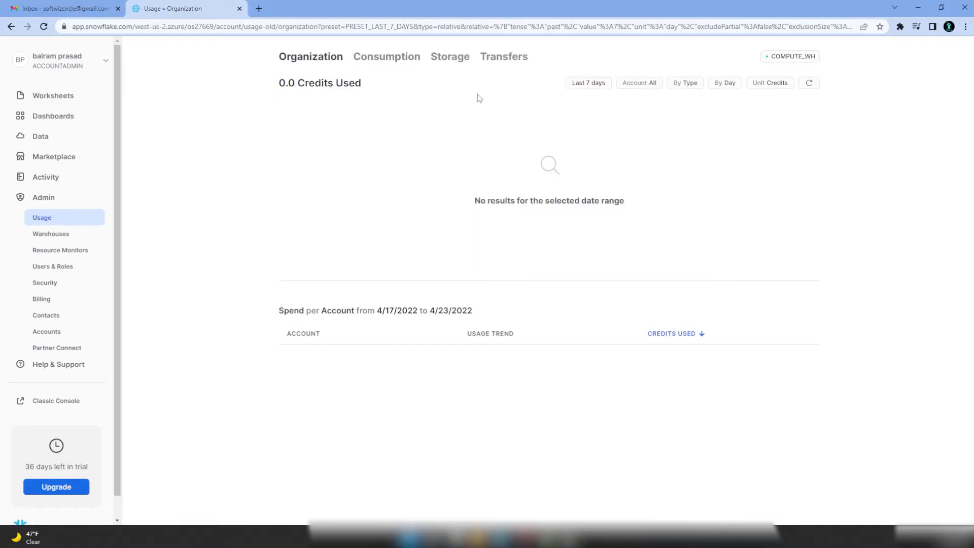
- Review COMPUTE_WH's X-Small size and 1 max cluster, then the Resource Monitors and Users pages
{"action": "left_click", "coordinate": [56, 233]}
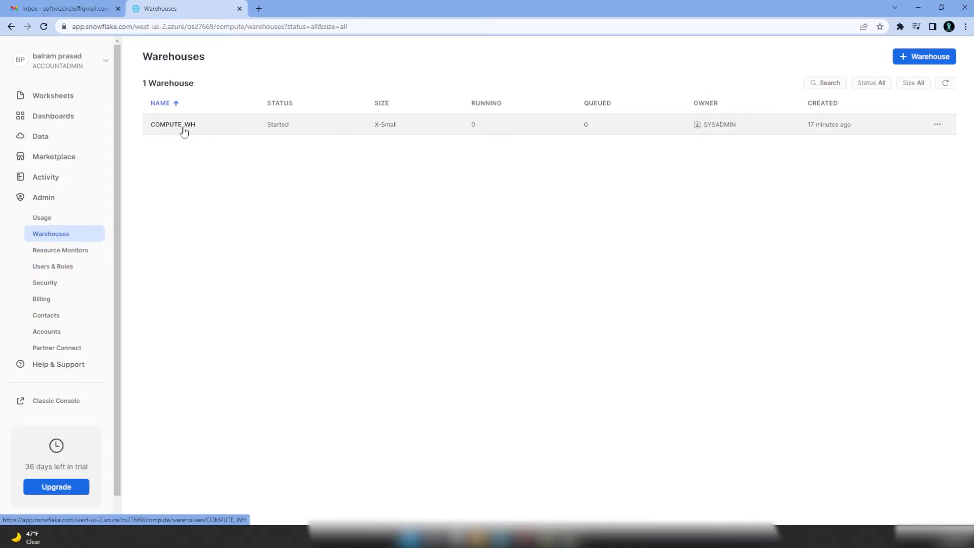
{"action": "left_click", "coordinate": [184, 132]}
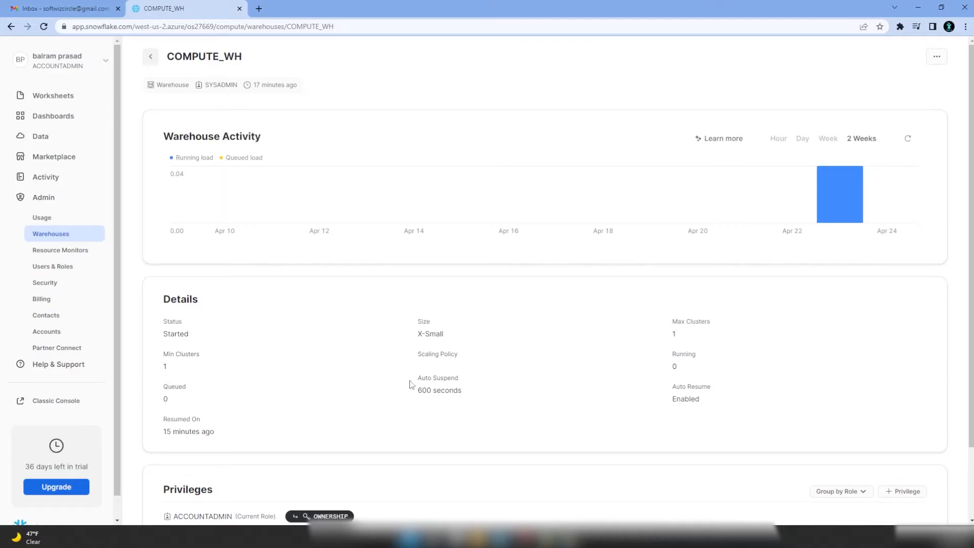
{"action": "left_click_drag", "start_coordinate": [417, 336], "coordinate": [452, 335]}
{"action": "left_click_drag", "start_coordinate": [672, 334], "coordinate": [694, 334]}
{"action": "scroll", "coordinate": [434, 387], "scroll_direction": "down", "scroll_amount": 2}
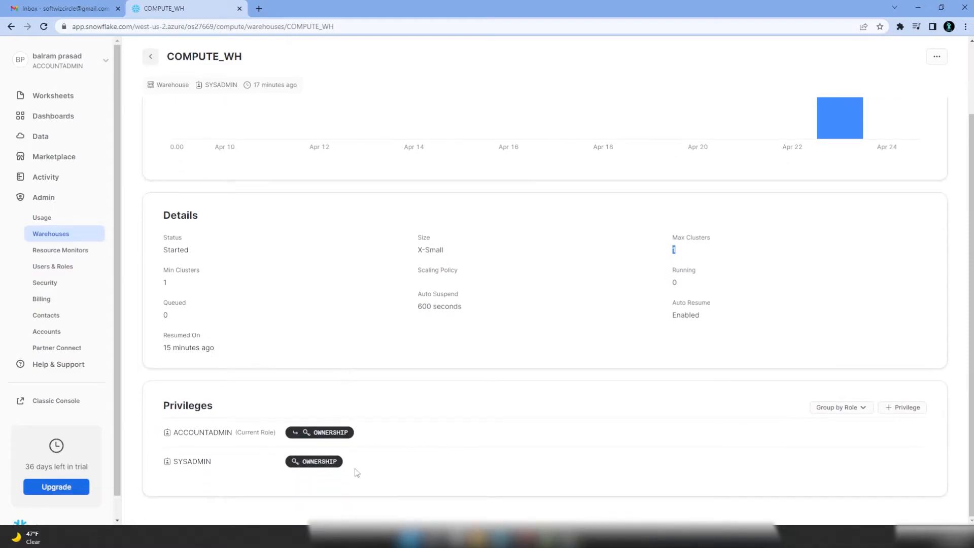
{"action": "left_click", "coordinate": [63, 250]}
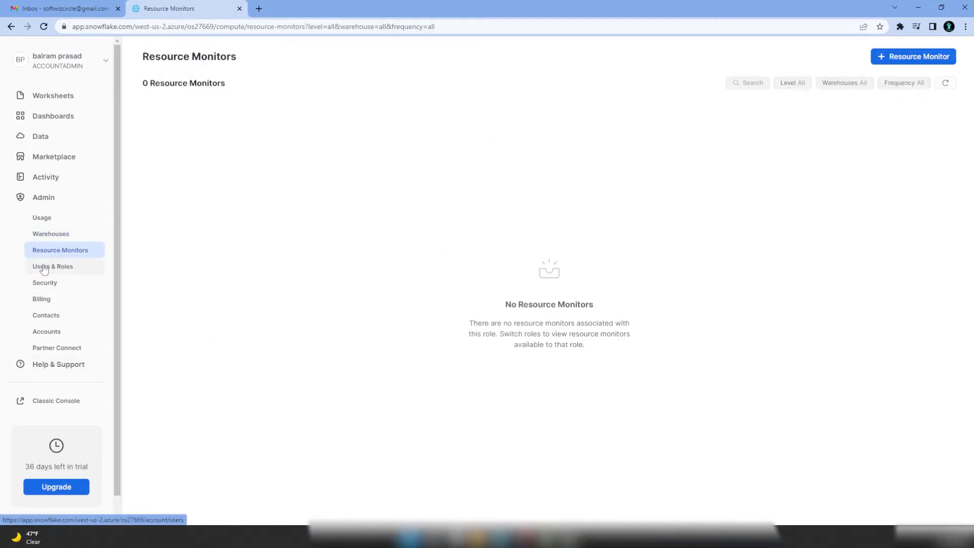
{"action": "left_click", "coordinate": [52, 269]}
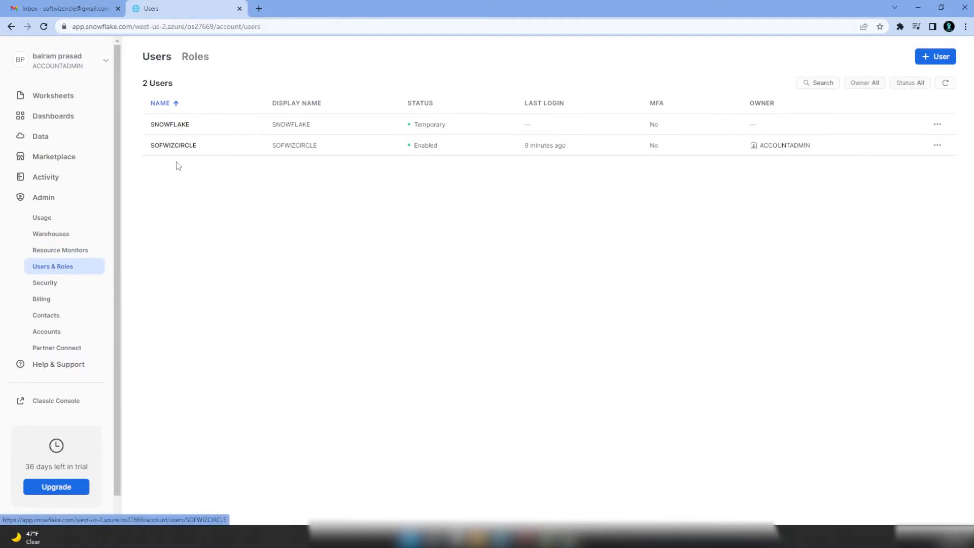
- Browse the new-user form's advanced options, default roles and warehouses, then cancel it
{"action": "left_click", "coordinate": [926, 58]}
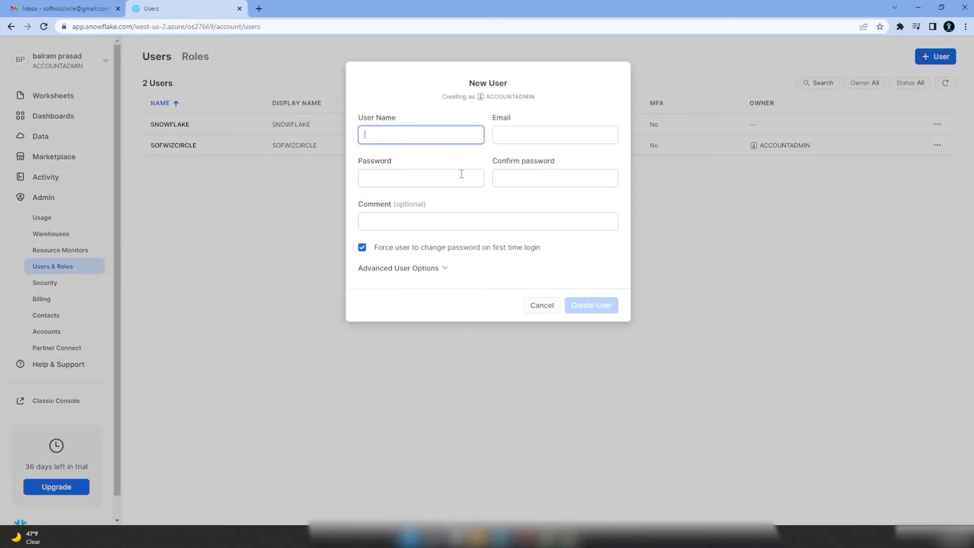
{"action": "left_click", "coordinate": [399, 269]}
{"action": "left_click", "coordinate": [455, 398]}
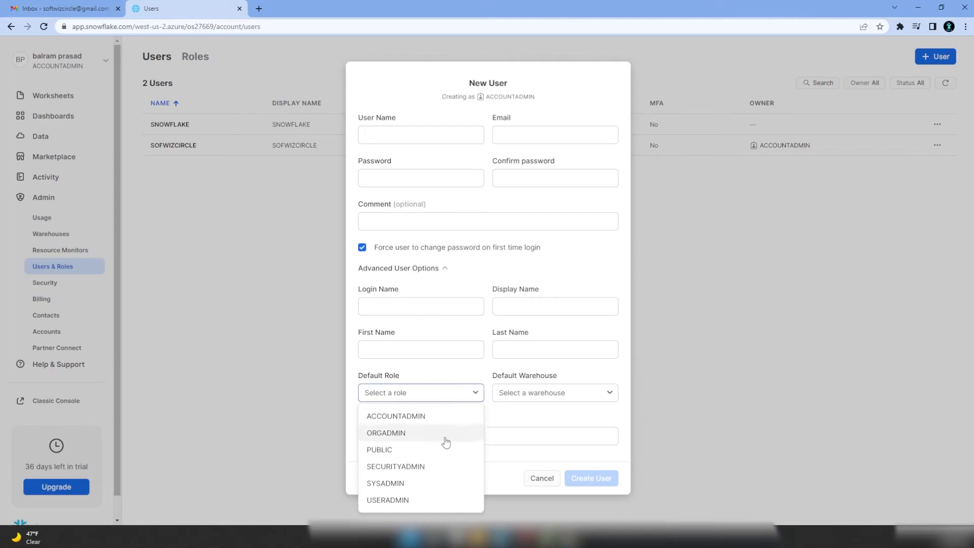
{"action": "left_click", "coordinate": [585, 398]}
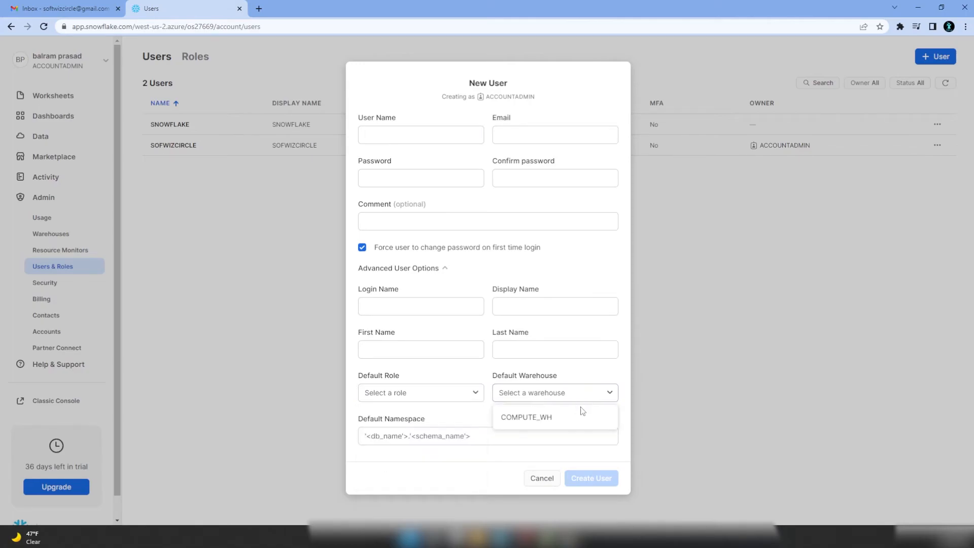
{"action": "left_click", "coordinate": [540, 482]}
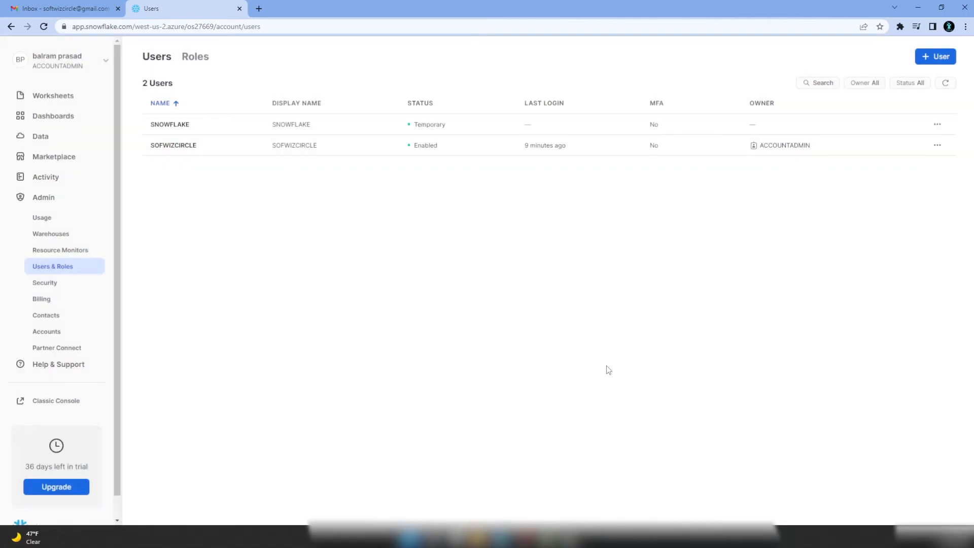
- Look at the Security and Billing pages, then return to the Databases list
{"action": "left_click", "coordinate": [56, 289]}
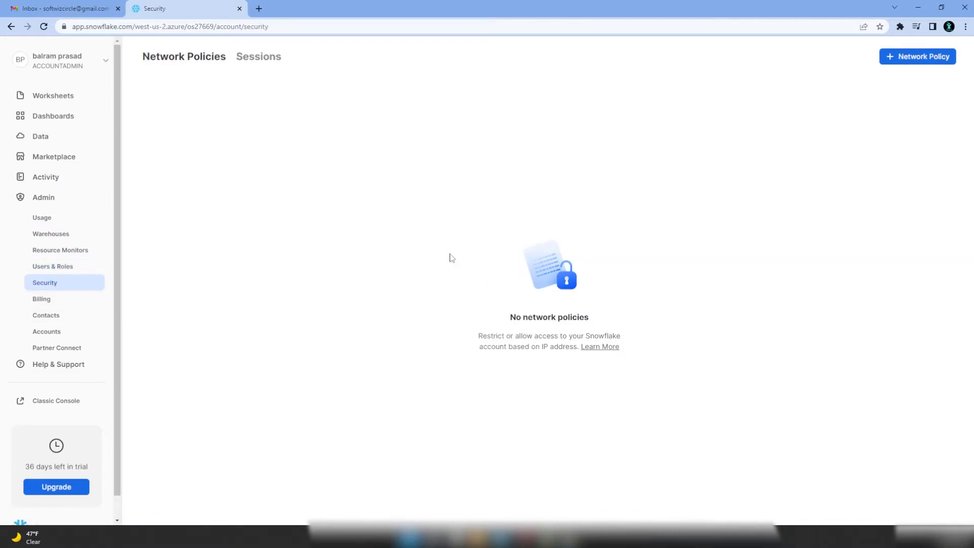
{"action": "left_click", "coordinate": [51, 304]}
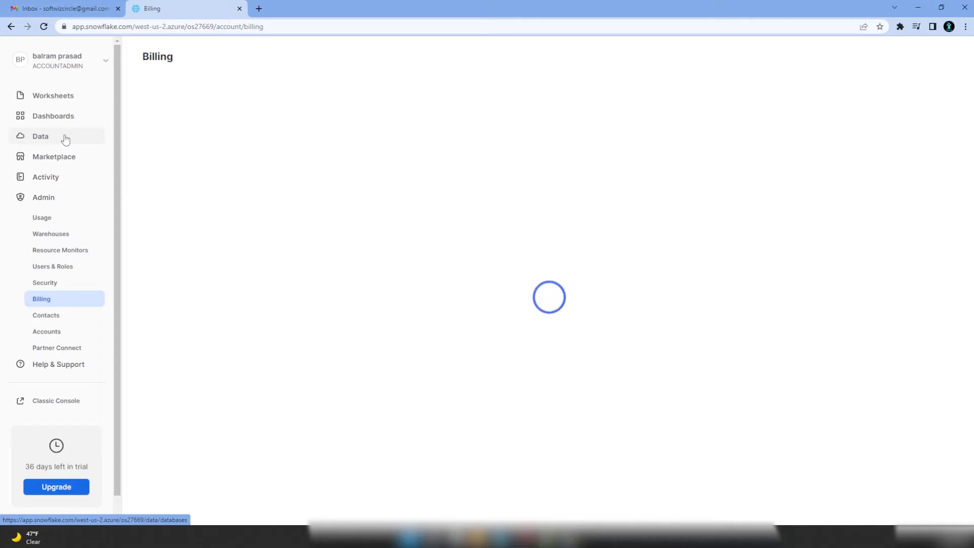
{"action": "left_click", "coordinate": [64, 138]}
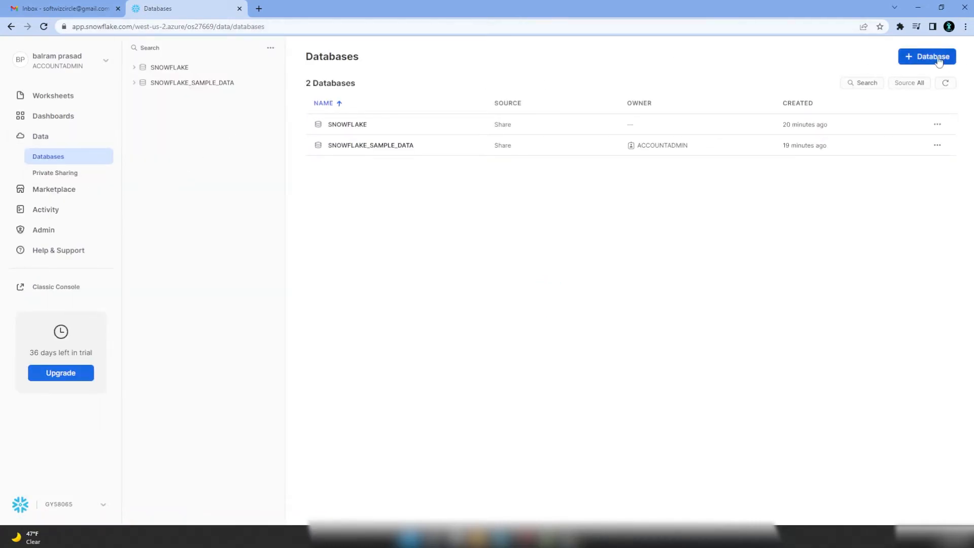
- Create a new database named testdb and open its TESTDB details page
{"action": "left_click", "coordinate": [939, 60]}
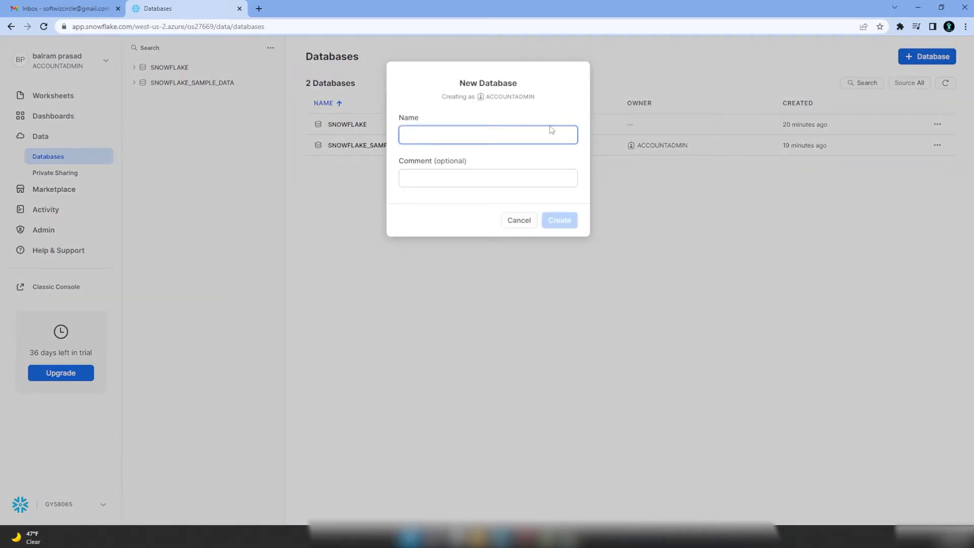
{"action": "type", "text": "test"}
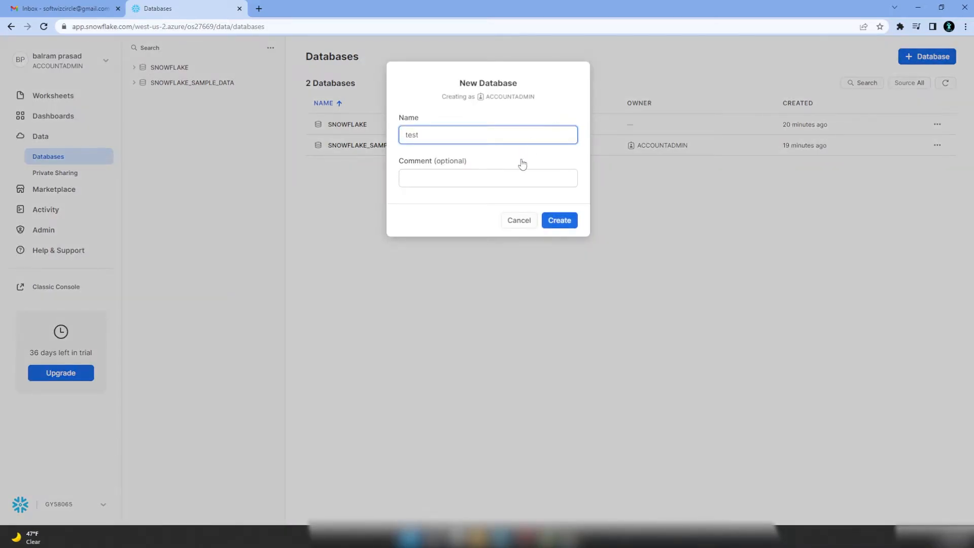
{"action": "type", "text": "da"}
{"action": "left_click", "coordinate": [555, 221]}
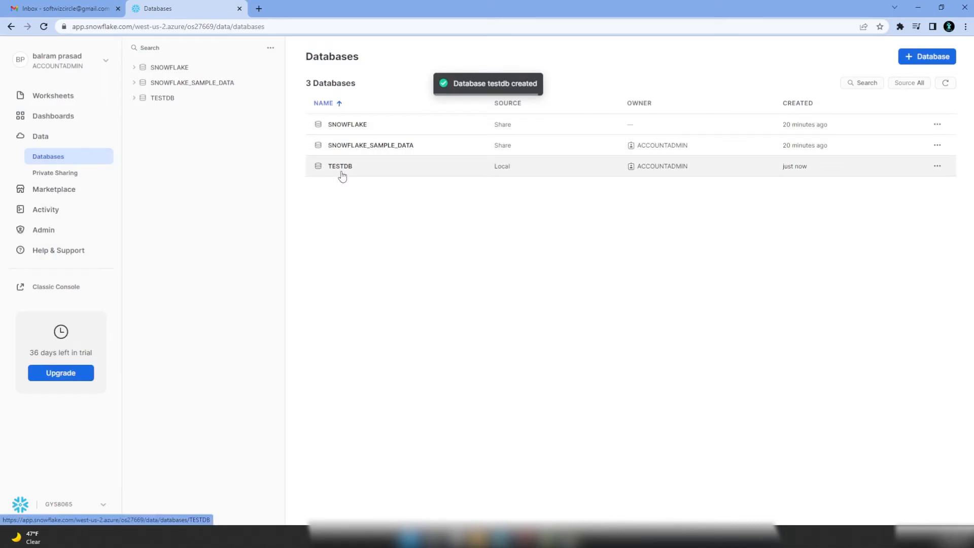
{"action": "left_click", "coordinate": [343, 176]}
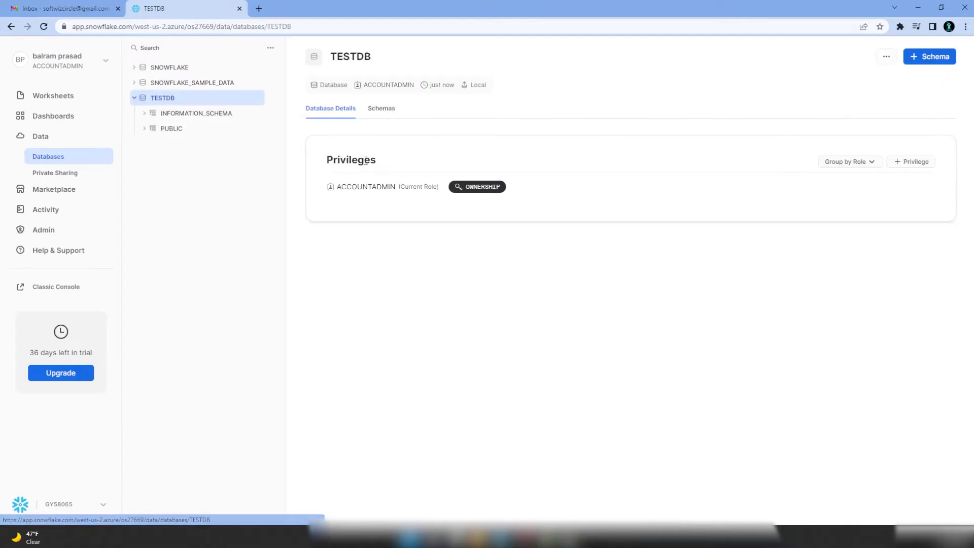
- Add schema testschema to TESTDB, open it and view its Create menu
{"action": "left_click", "coordinate": [939, 59]}
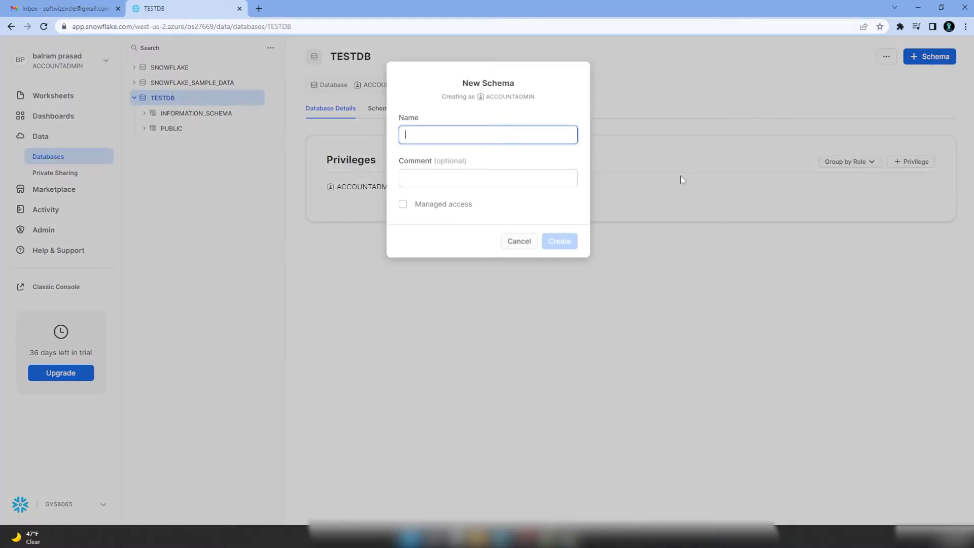
{"action": "type", "text": "te"}
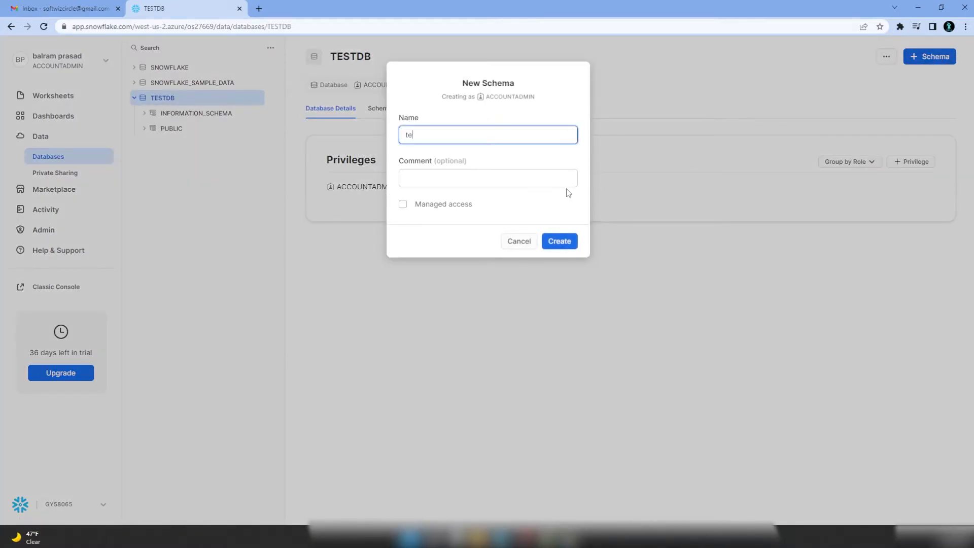
{"action": "type", "text": "stschema"}
{"action": "left_click", "coordinate": [558, 242]}
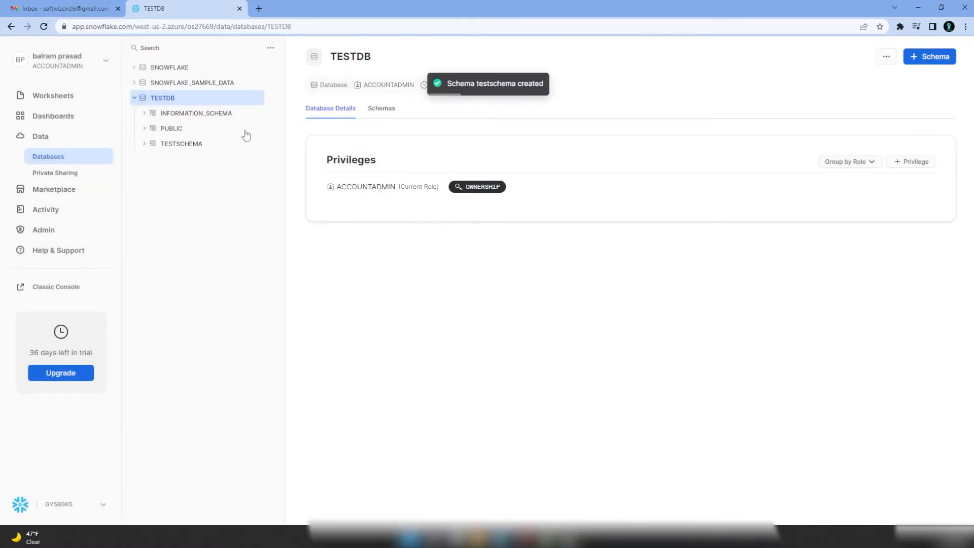
{"action": "left_click", "coordinate": [144, 144]}
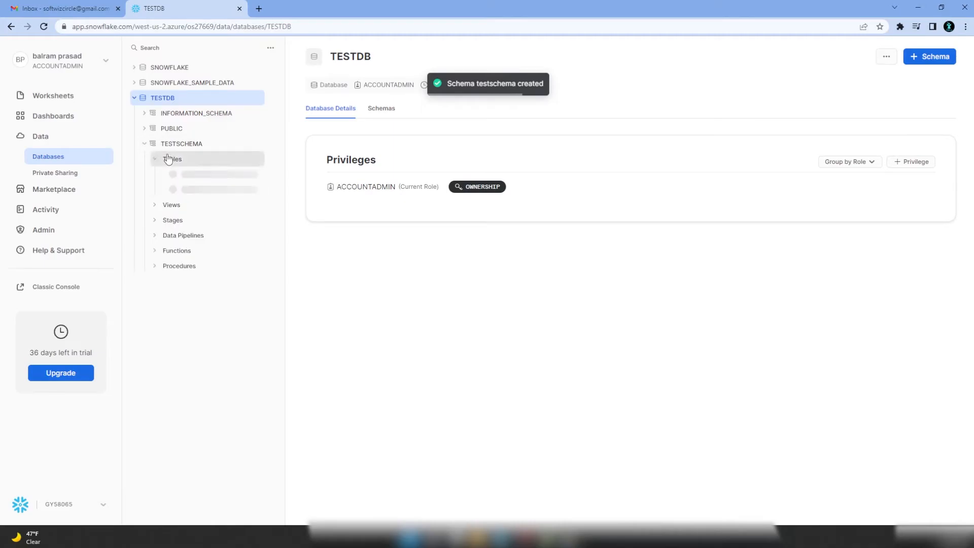
{"action": "left_click", "coordinate": [173, 160]}
{"action": "left_click", "coordinate": [933, 57]}
{"action": "mouse_move", "coordinate": [930, 118]}
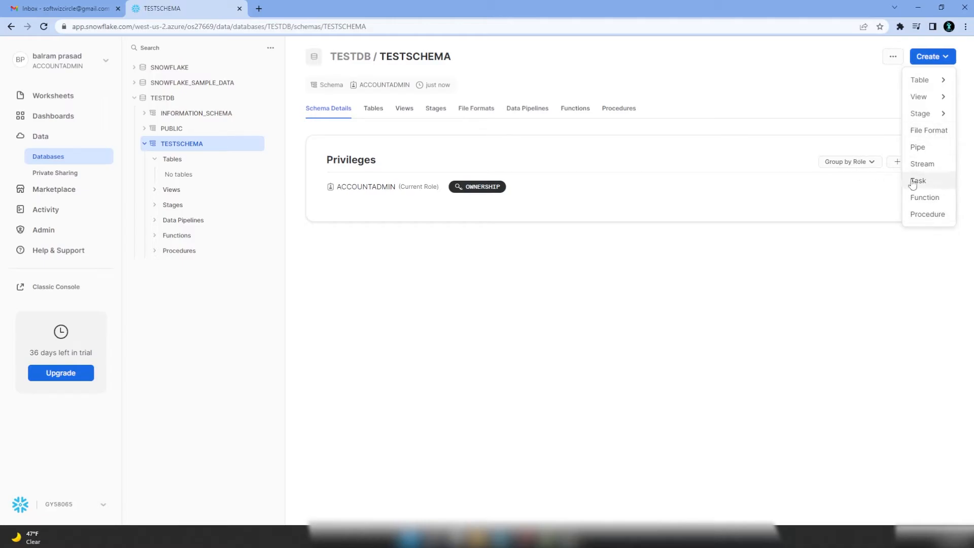
- Start a standard table draft and clear the template's placeholder column lines
{"action": "mouse_move", "coordinate": [936, 86]}
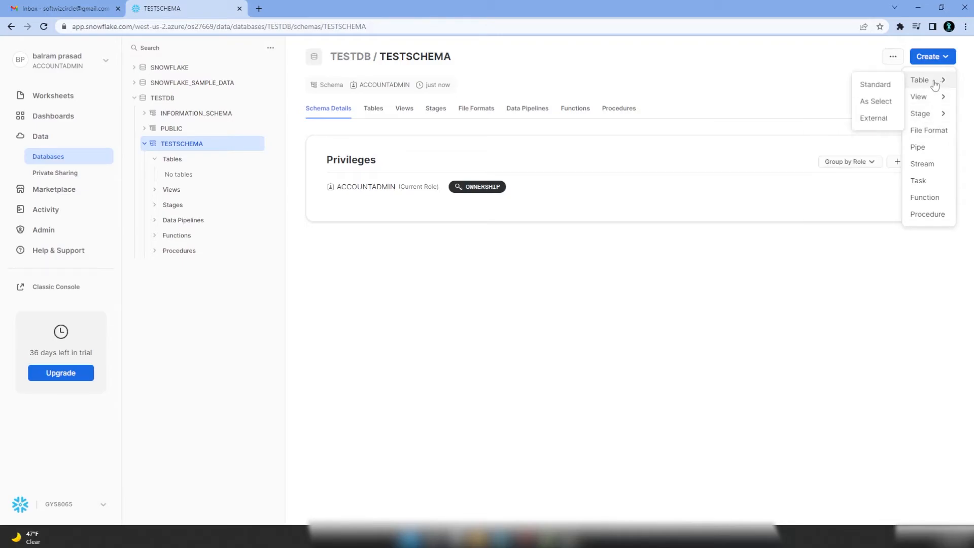
{"action": "left_click", "coordinate": [874, 84]}
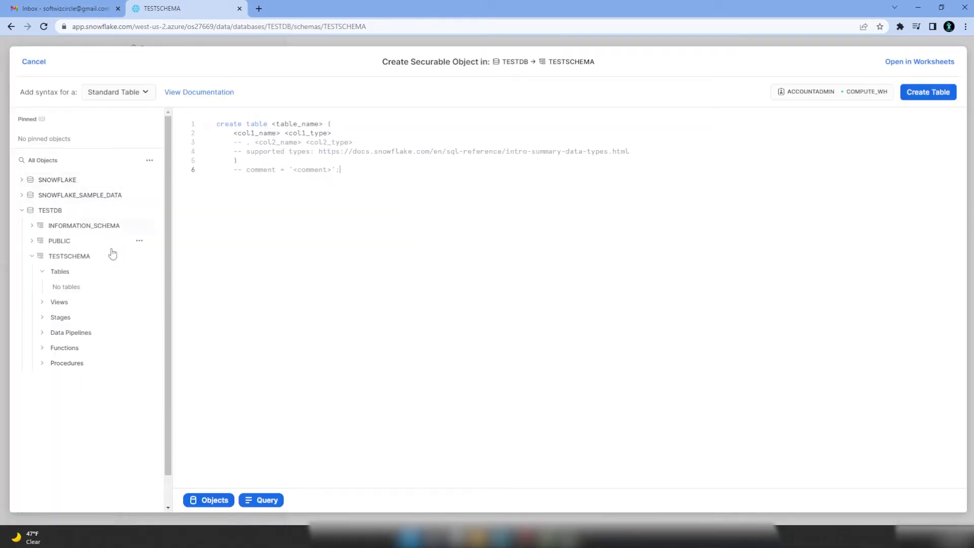
{"action": "left_click_drag", "start_coordinate": [233, 134], "coordinate": [644, 152]}
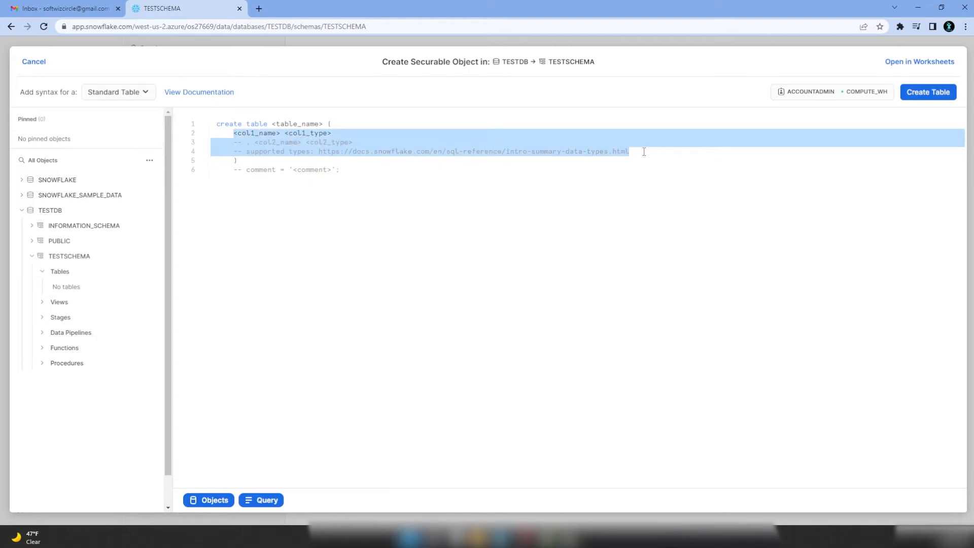
{"action": "left_click", "coordinate": [476, 162]}
{"action": "left_click_drag", "start_coordinate": [532, 157], "coordinate": [616, 161]}
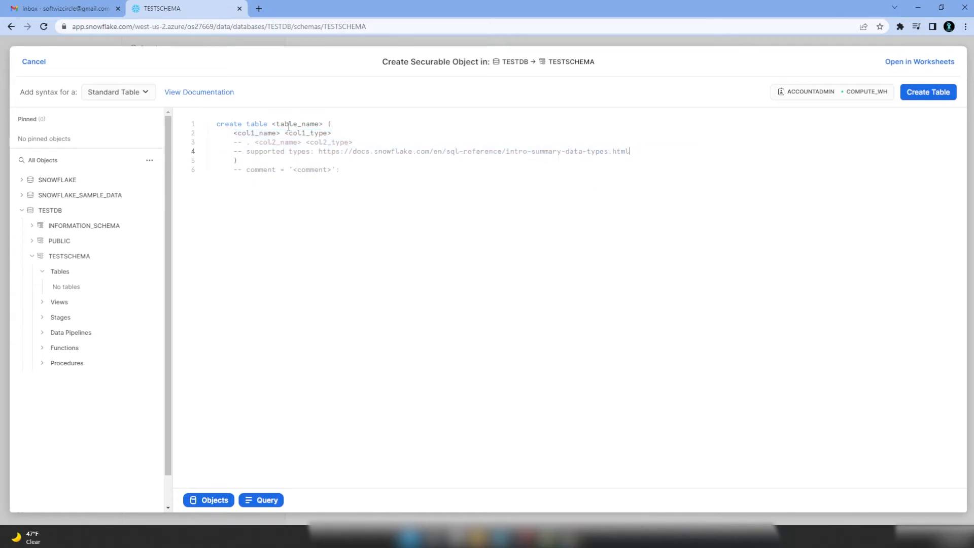
{"action": "left_click_drag", "start_coordinate": [234, 134], "coordinate": [647, 152]}
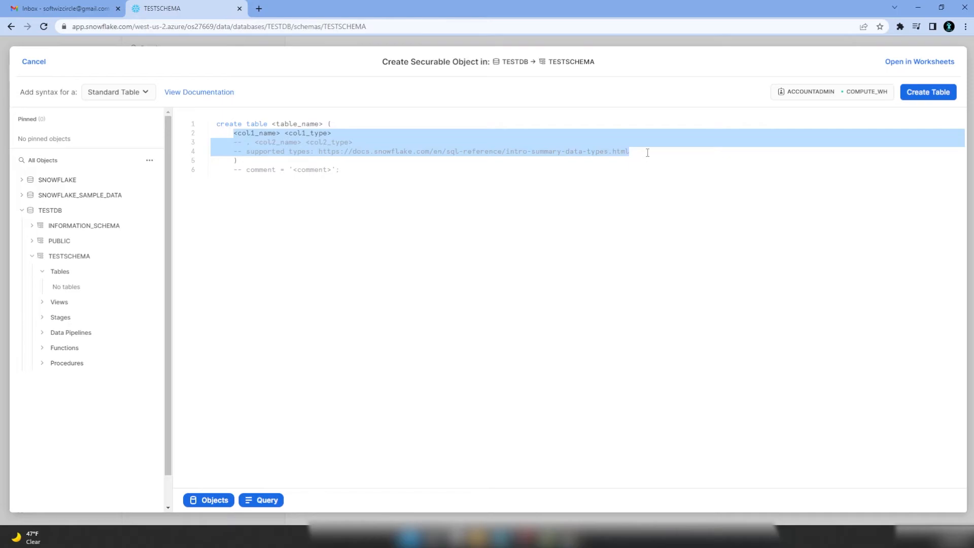
{"action": "key", "text": "BackSpace"}
- Define columns id number, firstName varchar(50), lastName varchar(50) and delete the comment line
{"action": "type", "text": "id"}
{"action": "type", "text": " firs"}
{"action": "key", "text": "BackSpace"}
{"action": "key", "text": "BackSpace"}
{"action": "key", "text": "BackSpace"}
{"action": "key", "text": "BackSpace"}
{"action": "type", "text": "number,"}
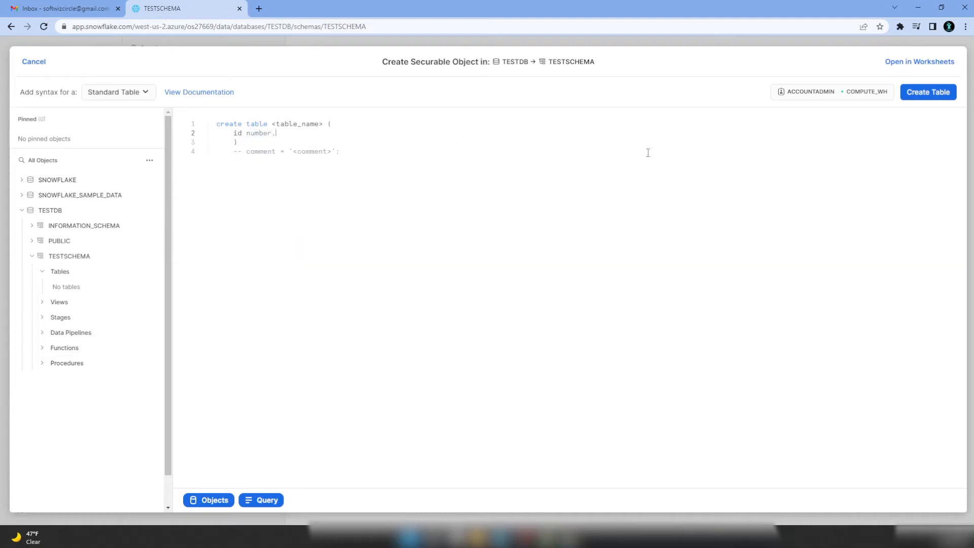
{"action": "key", "text": "Return"}
{"action": "type", "text": "firstName varchar"}
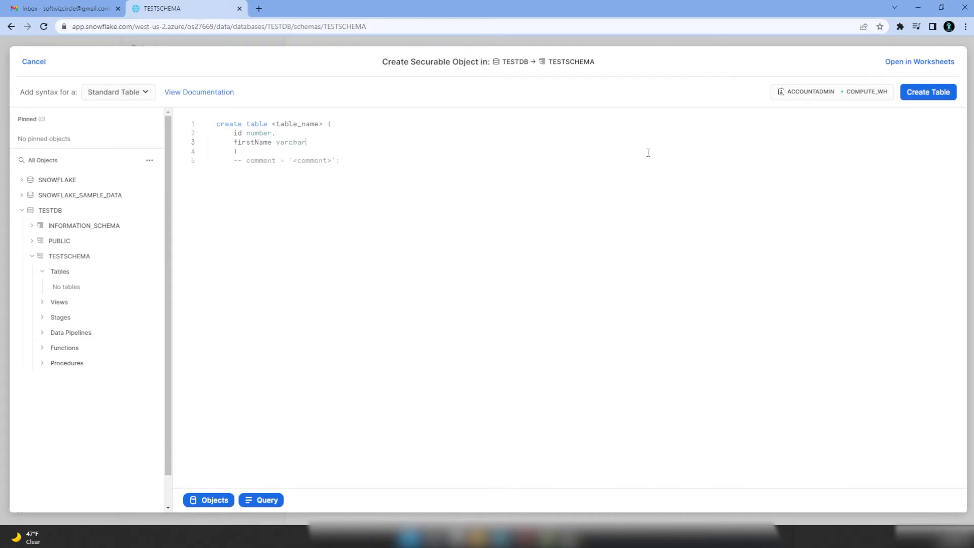
{"action": "type", "text": "(50),"}
{"action": "key", "text": "Return"}
{"action": "type", "text": "lastName"}
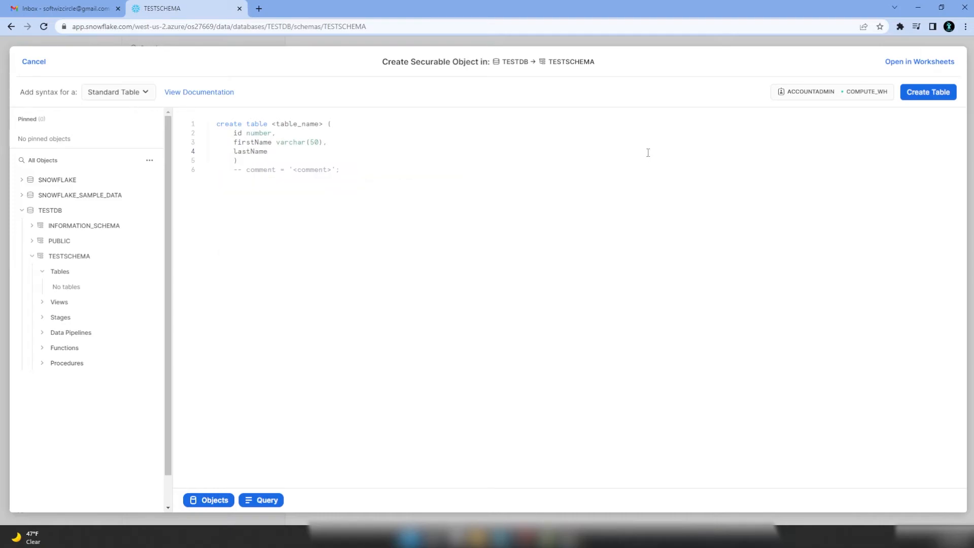
{"action": "type", "text": " varchar(50"}
{"action": "left_click", "coordinate": [381, 176]}
{"action": "key", "text": "shift+Home"}
{"action": "key", "text": "BackSpace"}
- Replace the failing <table_name> placeholder with testschema.testtable
{"action": "left_click", "coordinate": [927, 92]}
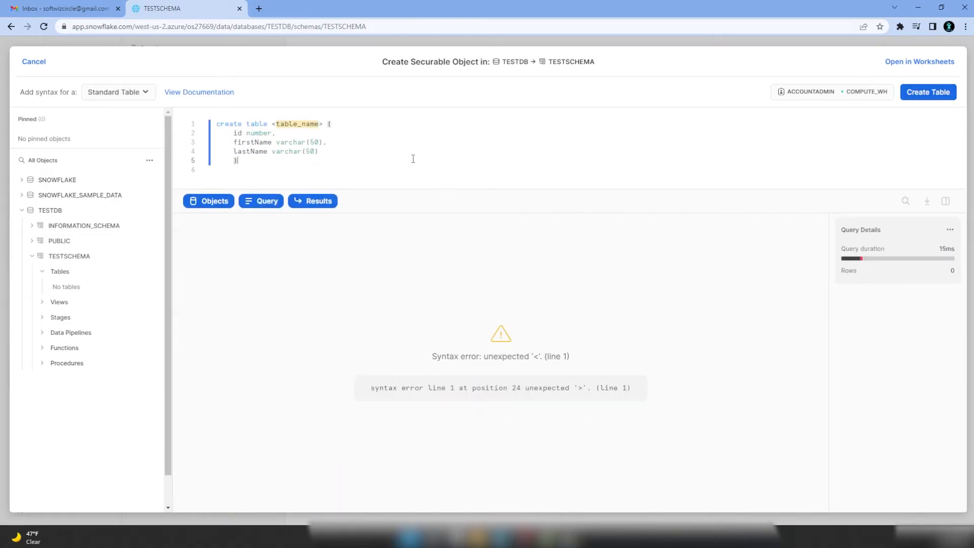
{"action": "left_click_drag", "start_coordinate": [300, 124], "coordinate": [324, 125]}
{"action": "key", "text": "BackSpace"}
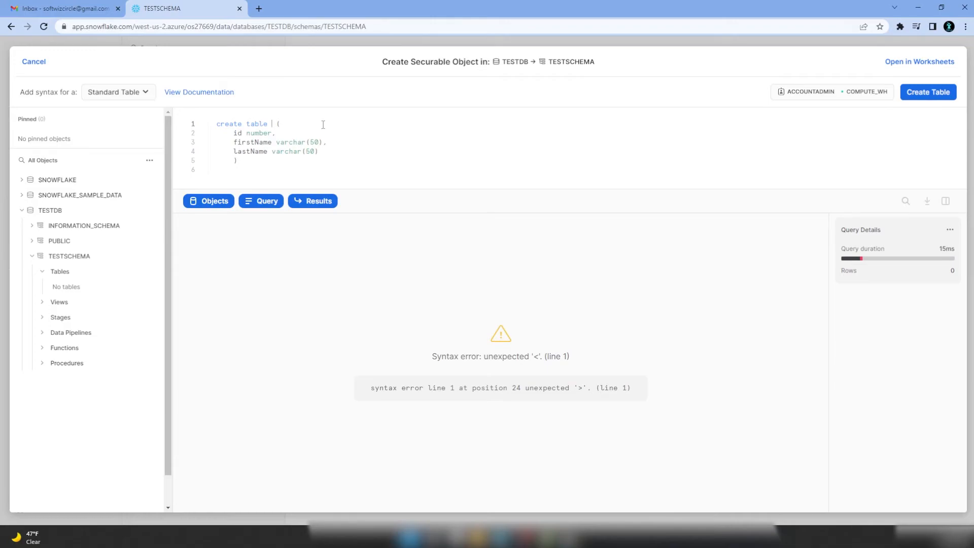
{"action": "type", "text": "te"}
{"action": "key", "text": "Delete"}
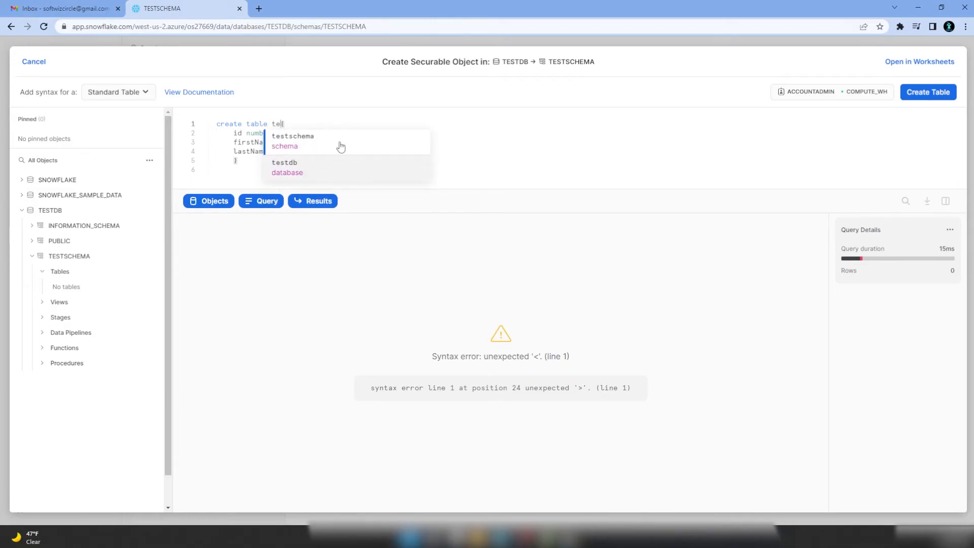
{"action": "left_click", "coordinate": [339, 145]}
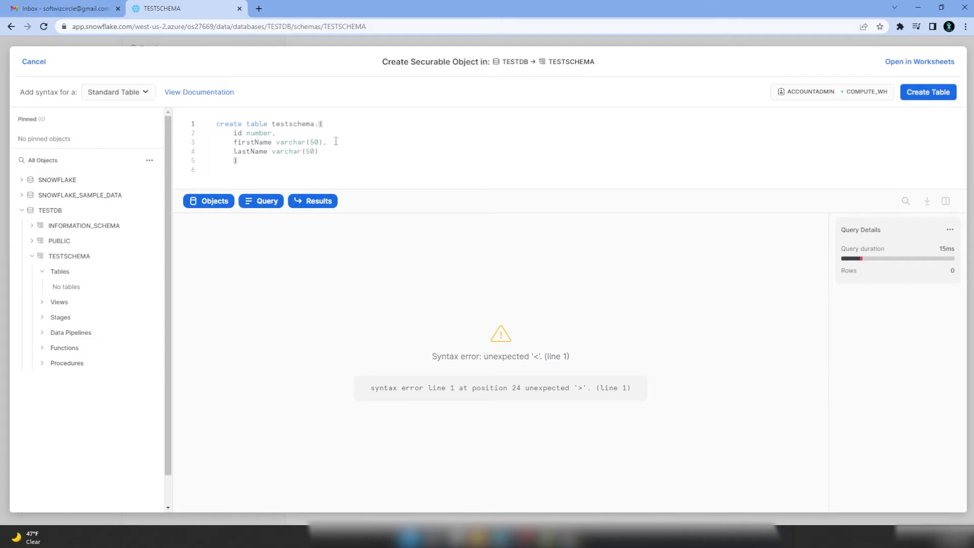
{"action": "type", "text": ".testtable"}
- Create TESTTABLE and review its ID, FIRSTNAME, LASTNAME columns and empty data preview
{"action": "left_click", "coordinate": [928, 92]}
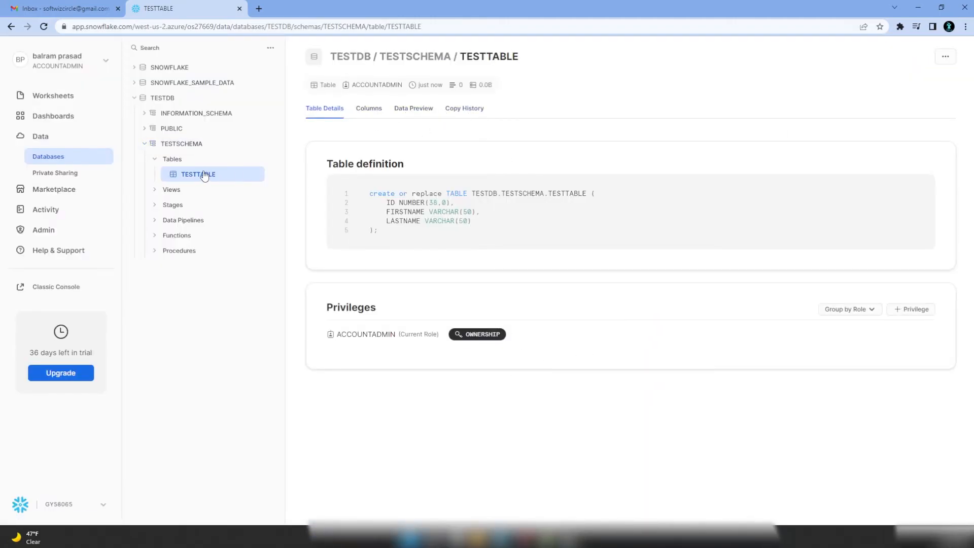
{"action": "left_click", "coordinate": [374, 110]}
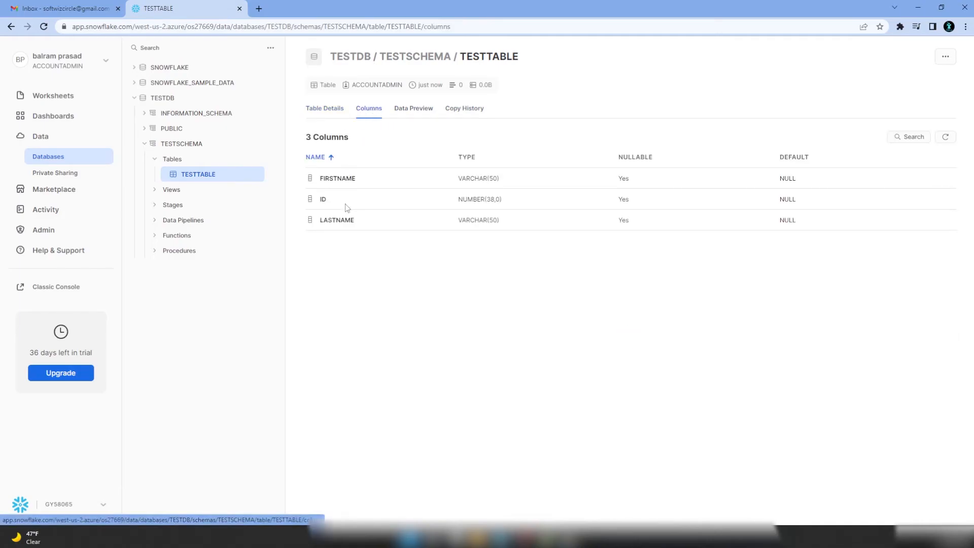
{"action": "left_click", "coordinate": [405, 112]}
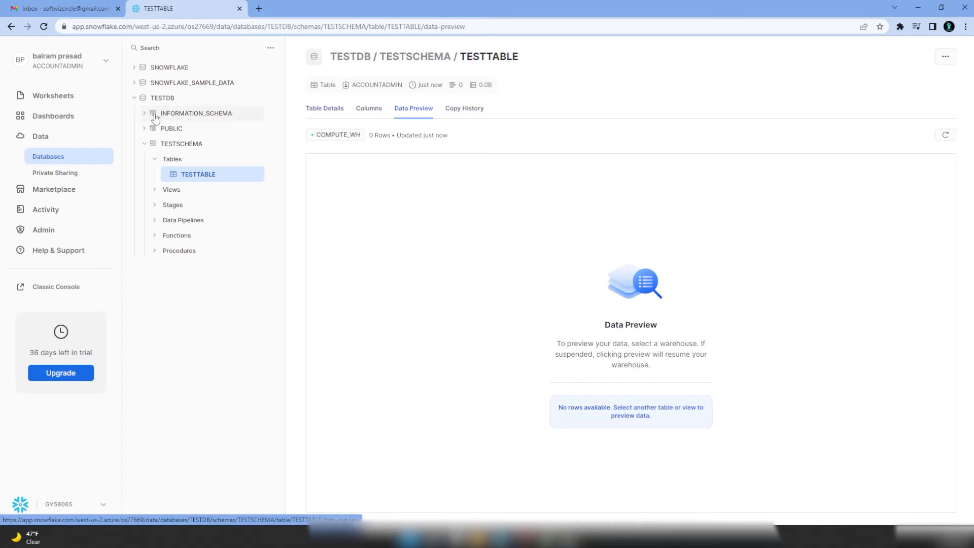
- Create a new worksheet and rename it testworksheet
{"action": "left_click", "coordinate": [53, 96]}
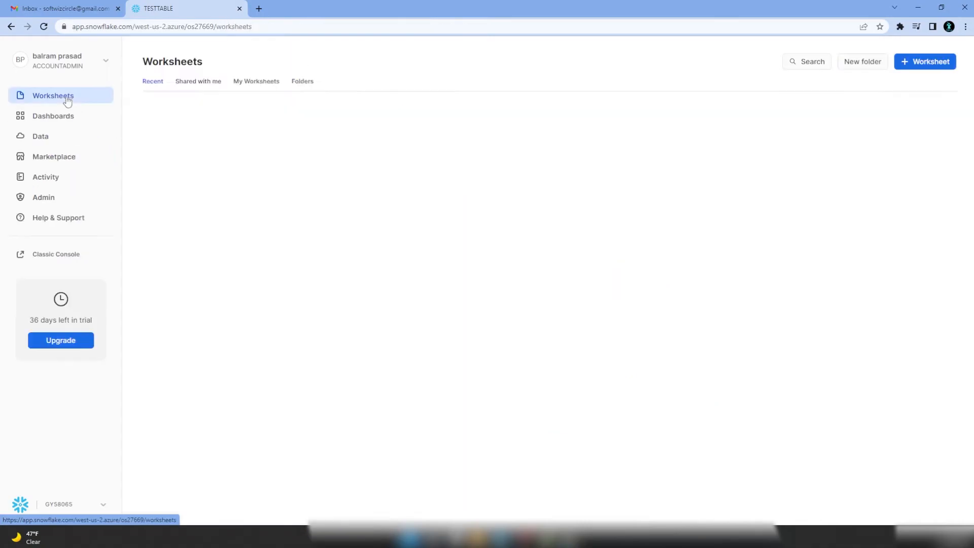
{"action": "left_click", "coordinate": [939, 62]}
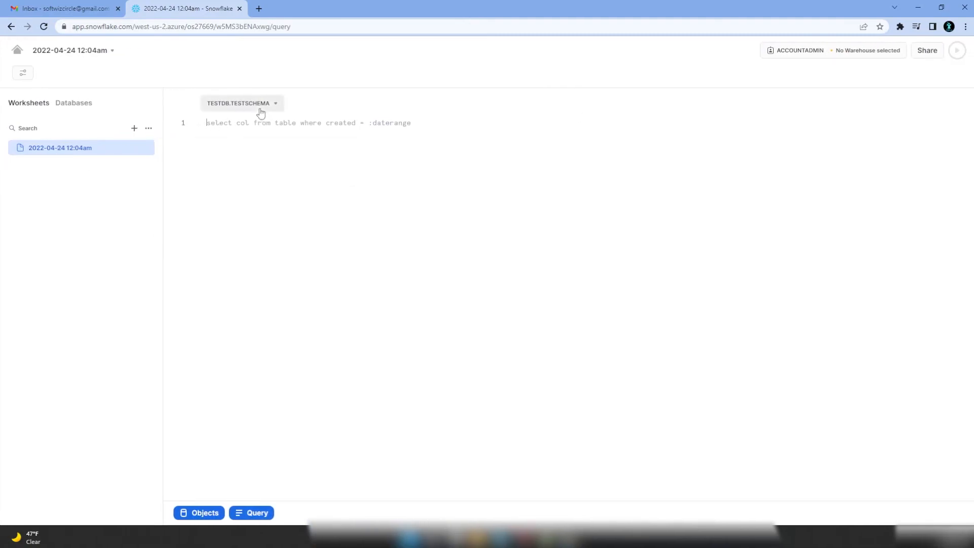
{"action": "left_click", "coordinate": [142, 148]}
{"action": "left_click", "coordinate": [127, 169]}
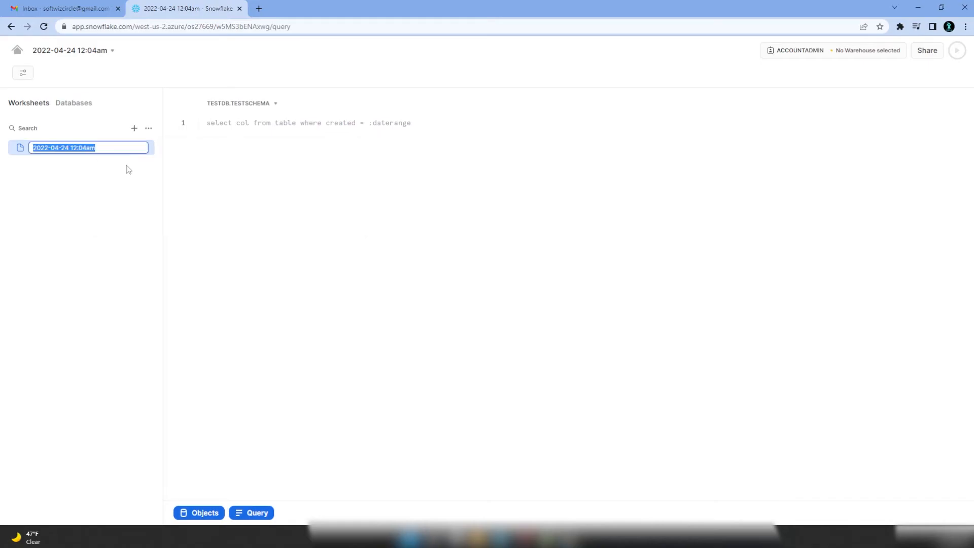
{"action": "type", "text": "testworksheet"}
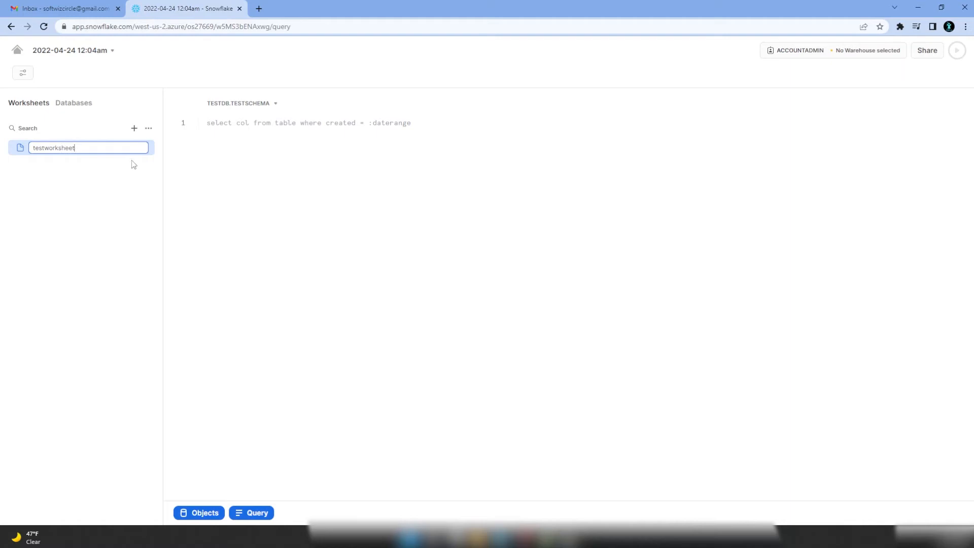
{"action": "key", "text": "Return"}
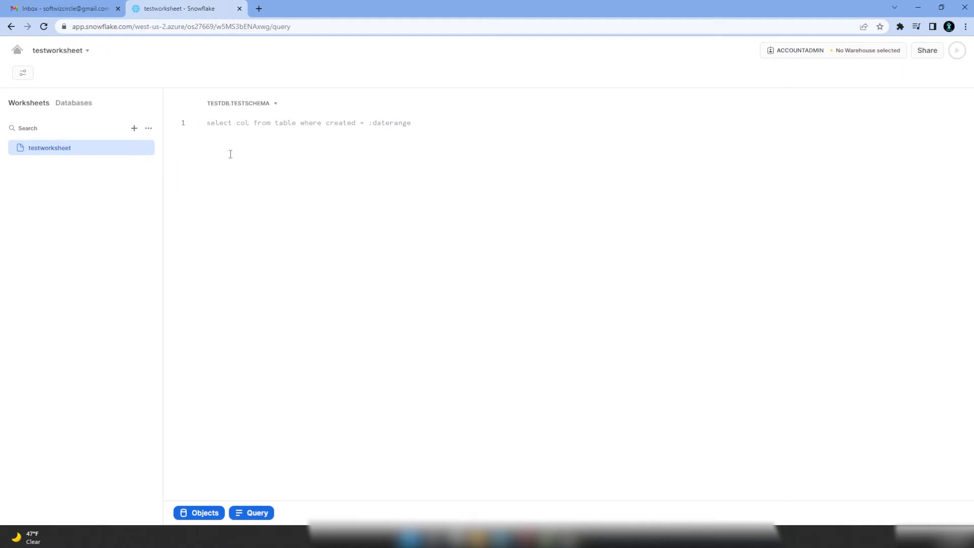
- Insert a row with ID 1 plus a first and last name into testtable
{"action": "left_click", "coordinate": [245, 130]}
{"action": "type", "text": "insert into "}
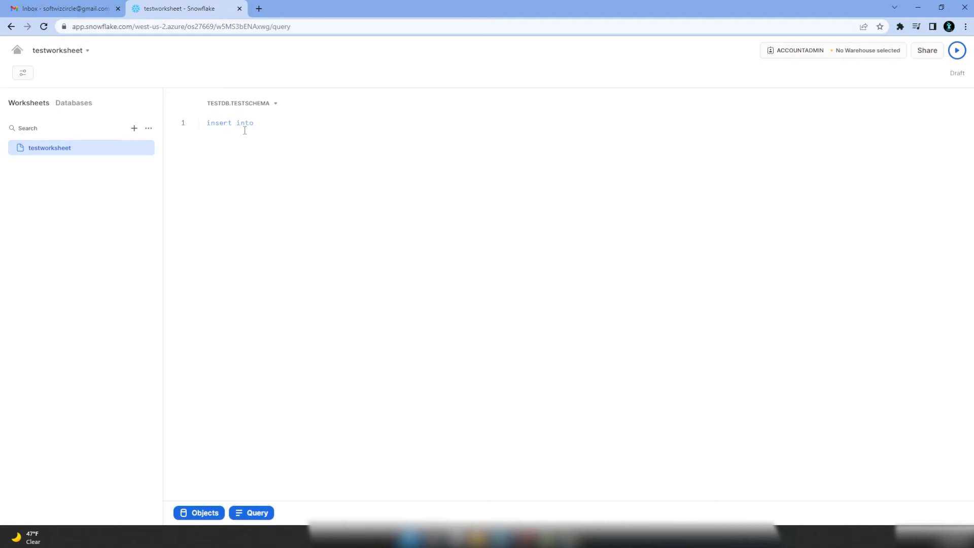
{"action": "type", "text": "t"}
{"action": "left_click", "coordinate": [295, 142]}
{"action": "type", "text": "value"}
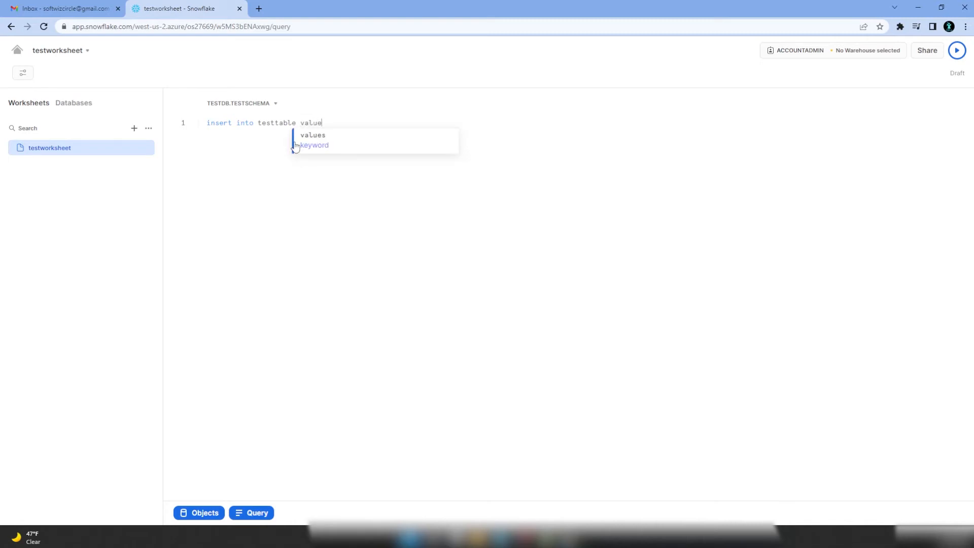
{"action": "type", "text": "s(1,"}
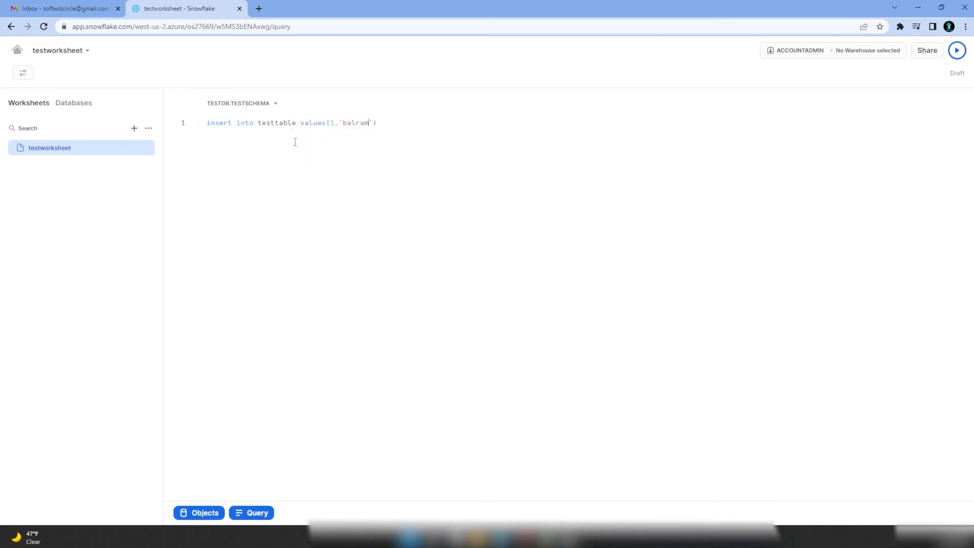
{"action": "left_click", "coordinate": [957, 51]}
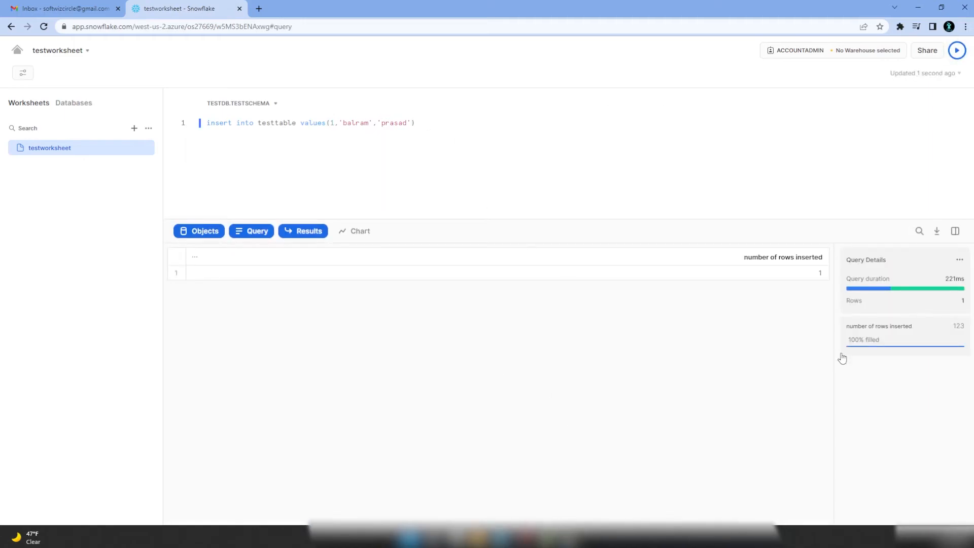
- Run select * from testtable, then return to the Worksheets list
{"action": "left_click", "coordinate": [297, 158]}
{"action": "key", "text": "Home"}
{"action": "type", "text": "--"}
{"action": "type", "text": "sele"}
{"action": "type", "text": "ct"}
{"action": "type", "text": " * from "}
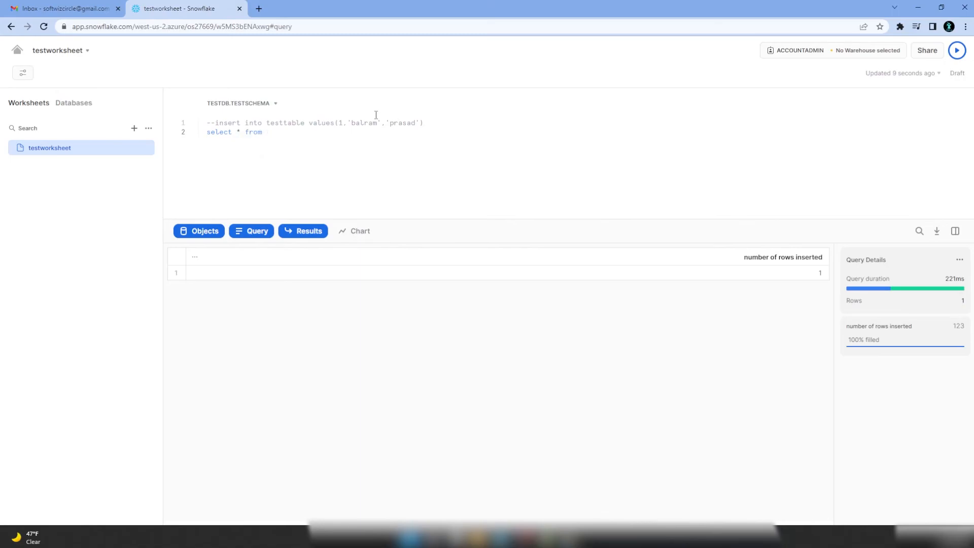
{"action": "type", "text": "testtable"}
{"action": "left_click", "coordinate": [956, 51]}
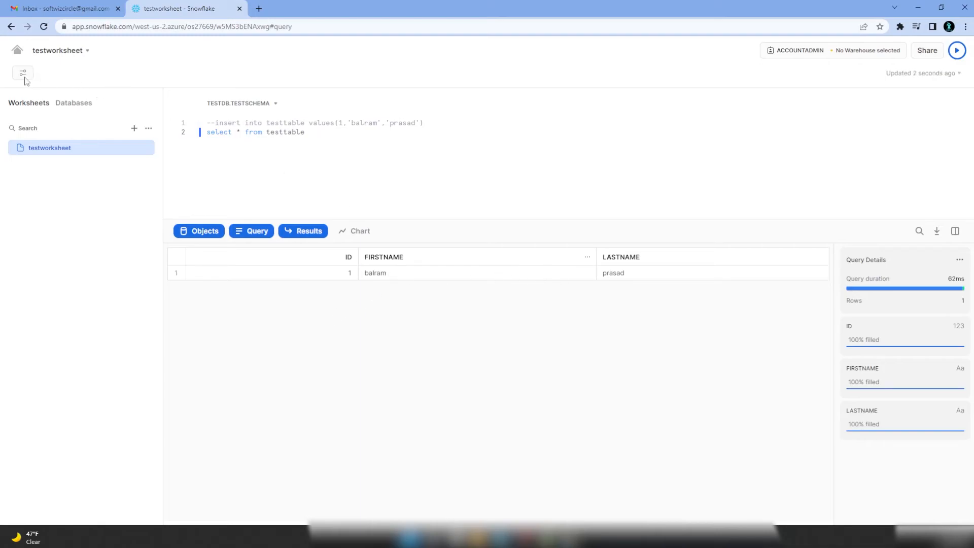
{"action": "left_click", "coordinate": [18, 51]}
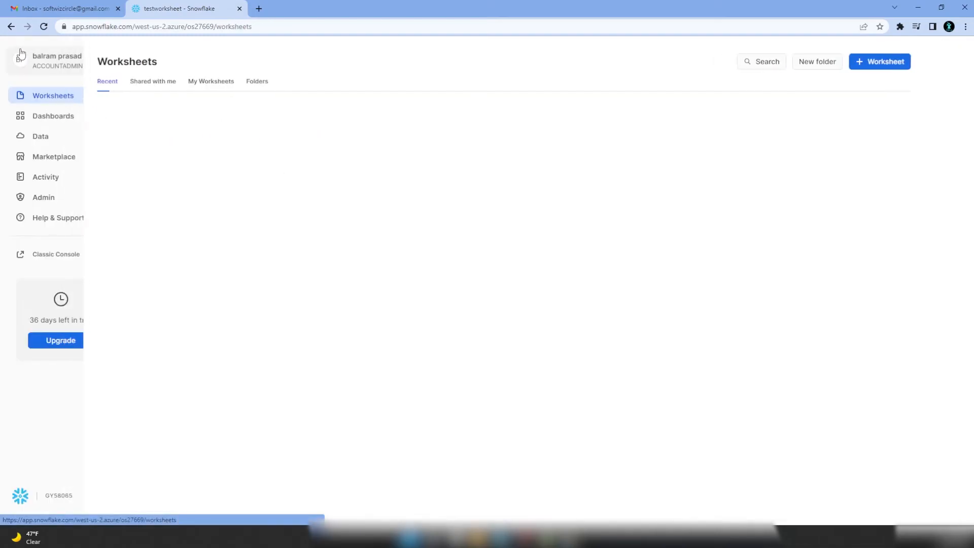
- Browse to TESTDB > TESTSCHEMA > TESTTABLE and refresh its data preview to show the row
{"action": "left_click", "coordinate": [56, 137]}
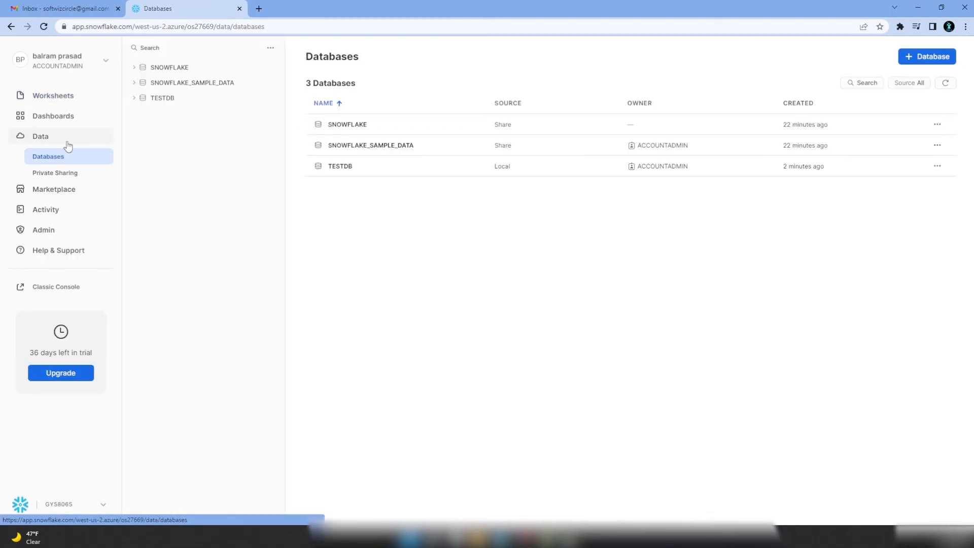
{"action": "left_click", "coordinate": [186, 98]}
{"action": "left_click", "coordinate": [182, 144]}
{"action": "left_click", "coordinate": [184, 160]}
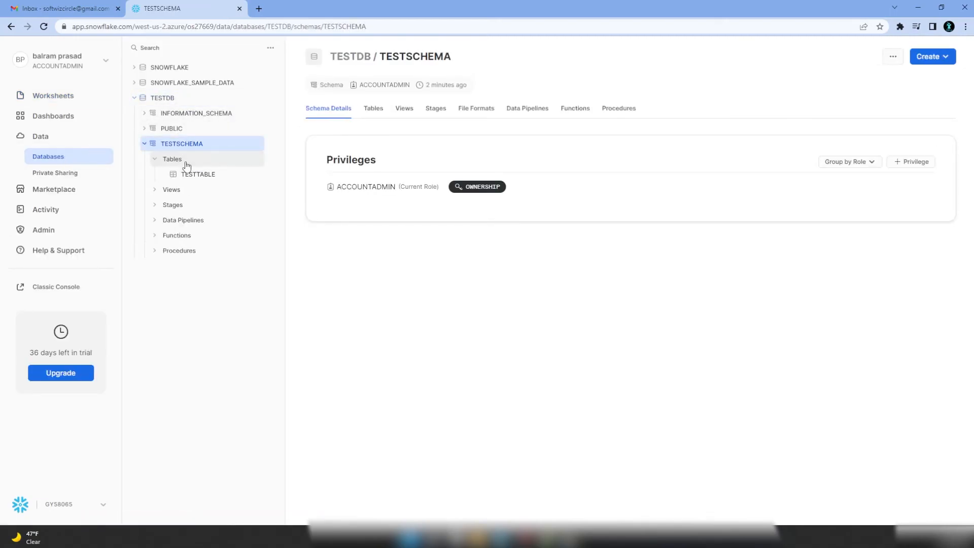
{"action": "left_click", "coordinate": [188, 175]}
{"action": "left_click", "coordinate": [413, 113]}
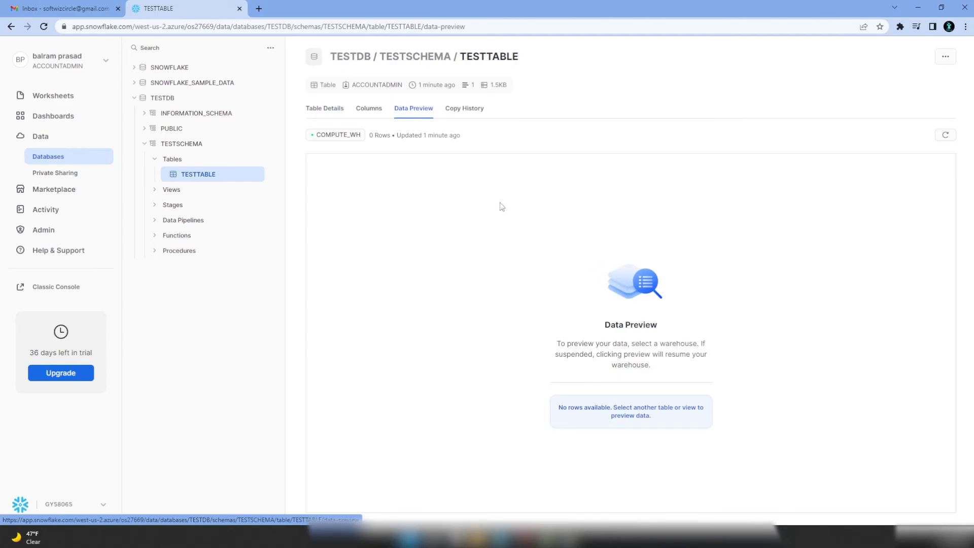
{"action": "left_click", "coordinate": [945, 135]}
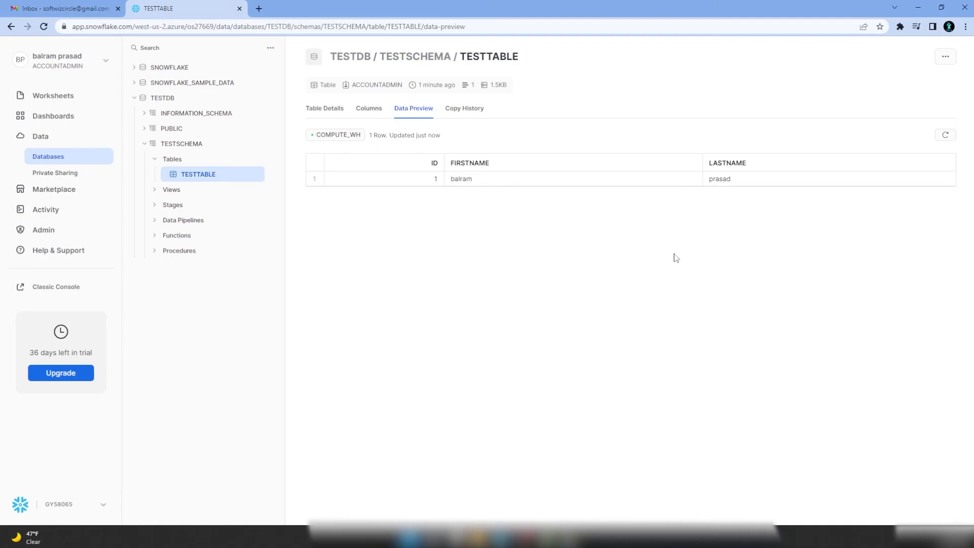
- Create a new dashboard named testdashboard
{"action": "left_click", "coordinate": [51, 118]}
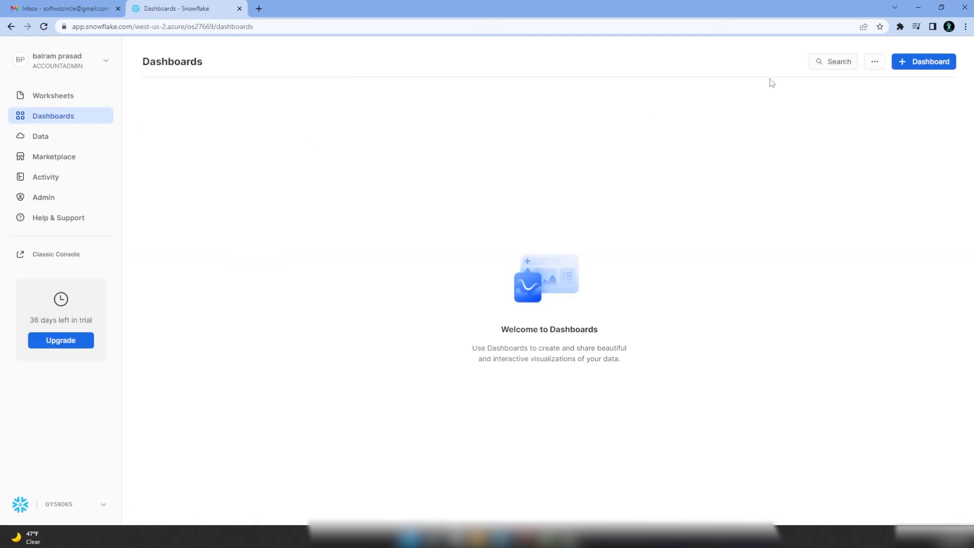
{"action": "left_click", "coordinate": [936, 61]}
{"action": "type", "text": "testdashboard"}
{"action": "left_click", "coordinate": [548, 330]}
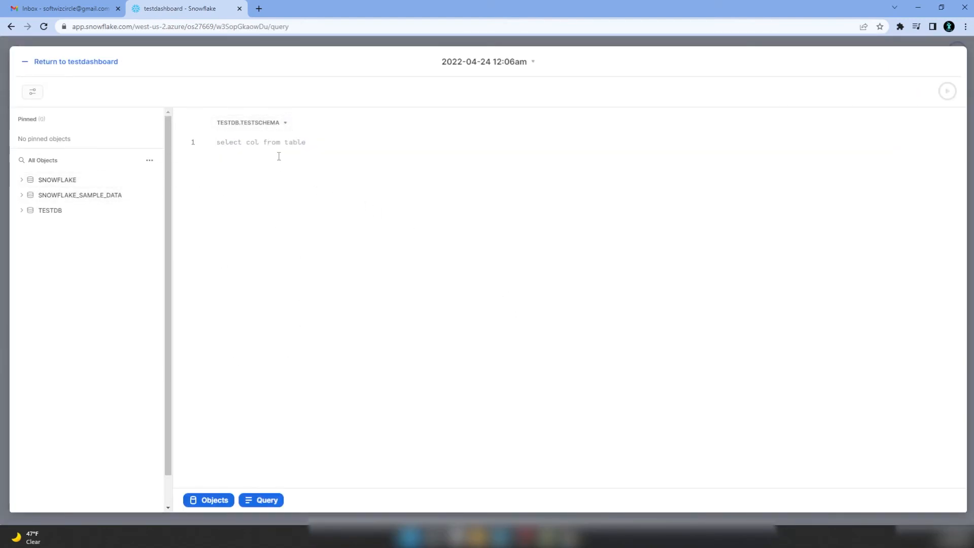
- Run select count(1) from testtable in a new tile and view it as a chart
{"action": "type", "text": "select "}
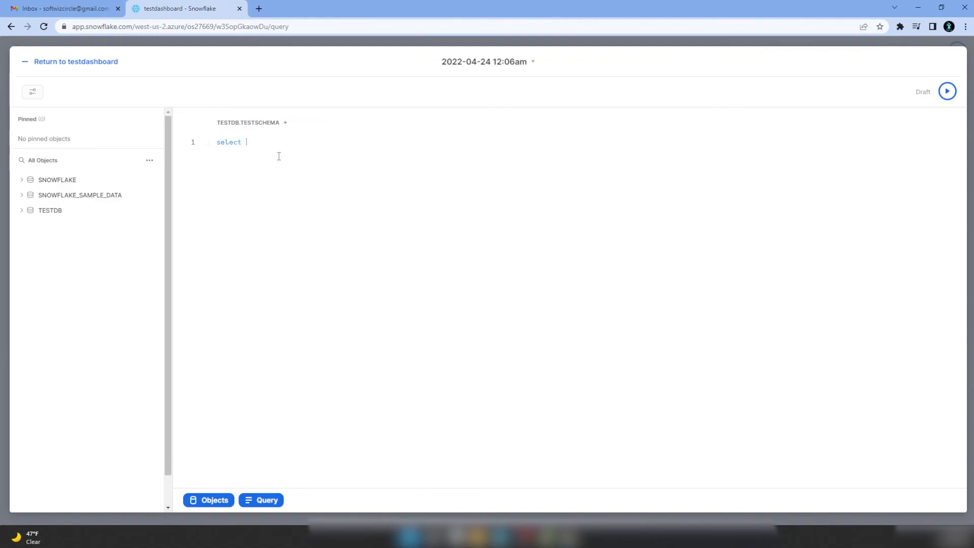
{"action": "type", "text": "count"}
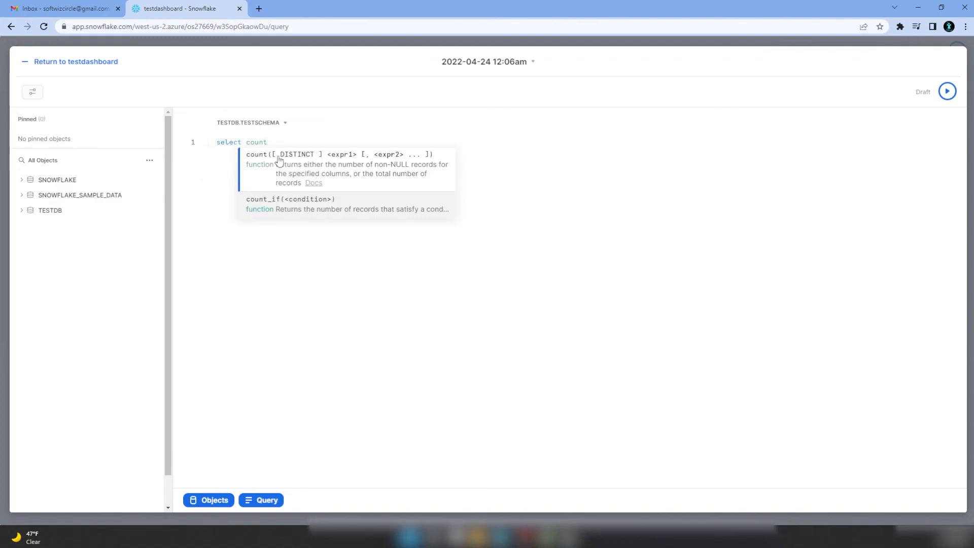
{"action": "type", "text": "(1) from test"}
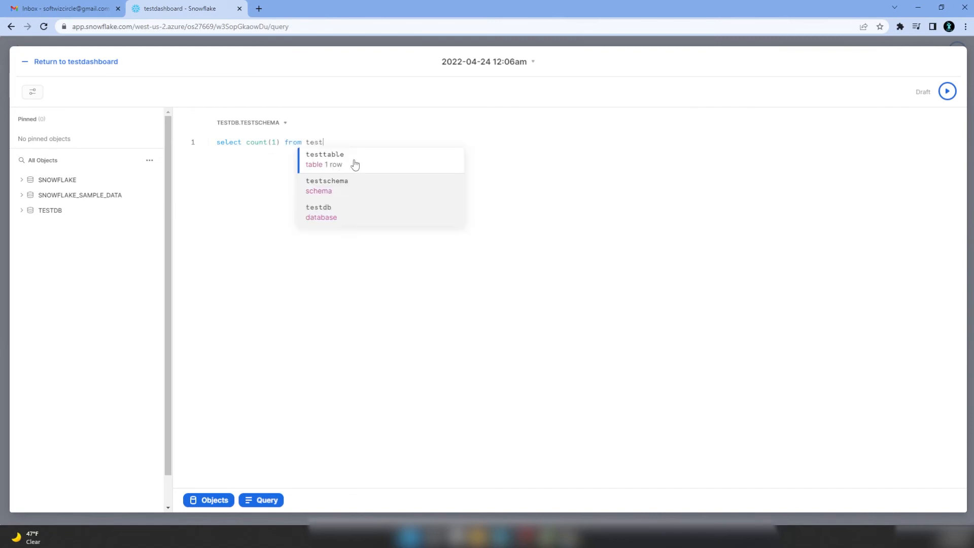
{"action": "left_click", "coordinate": [355, 163]}
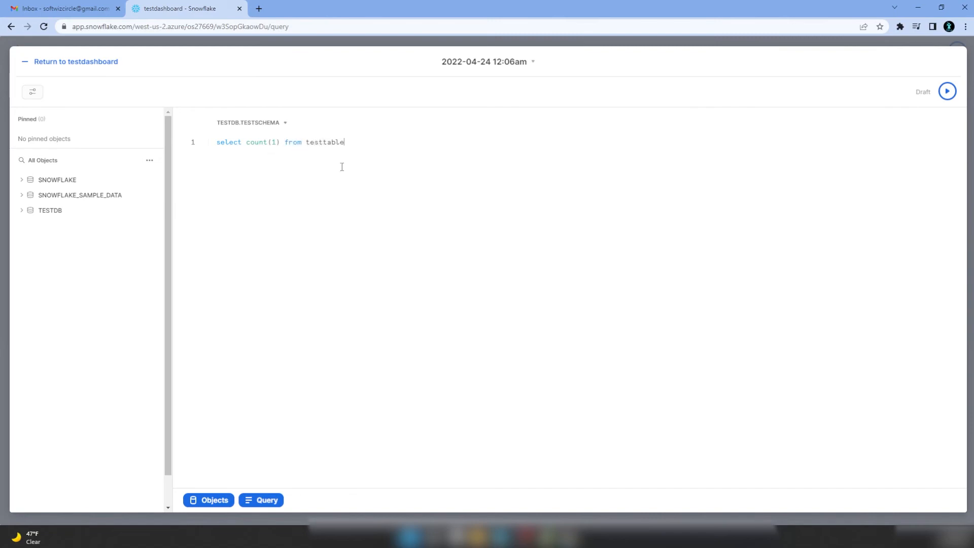
{"action": "left_click", "coordinate": [946, 92]}
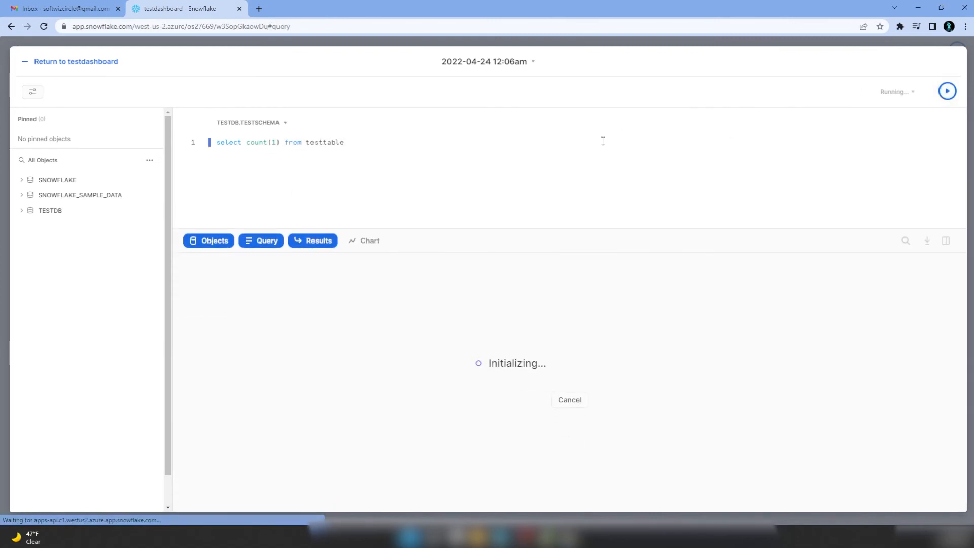
{"action": "left_click", "coordinate": [365, 242]}
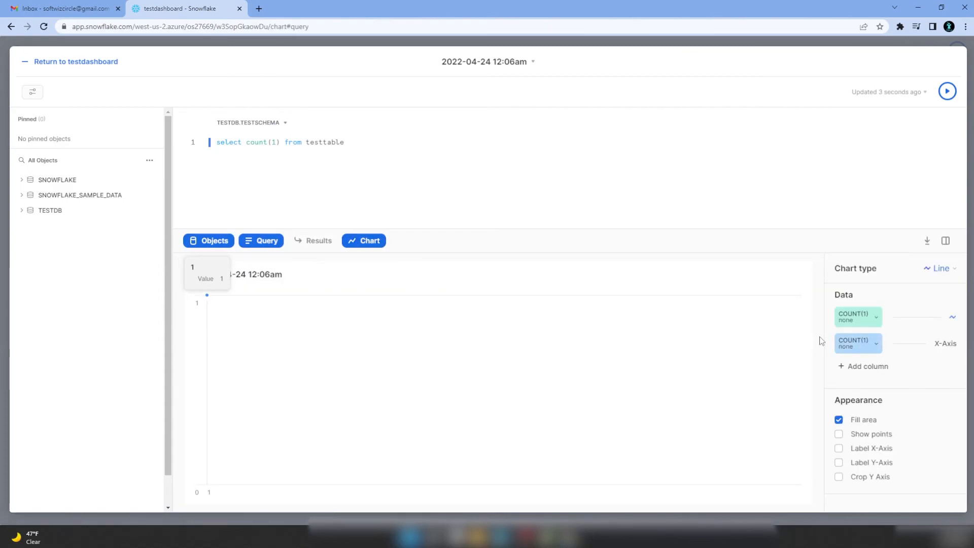
- Set the tile's chart type to Heatgrid and return to testdashboard
{"action": "left_click", "coordinate": [839, 449]}
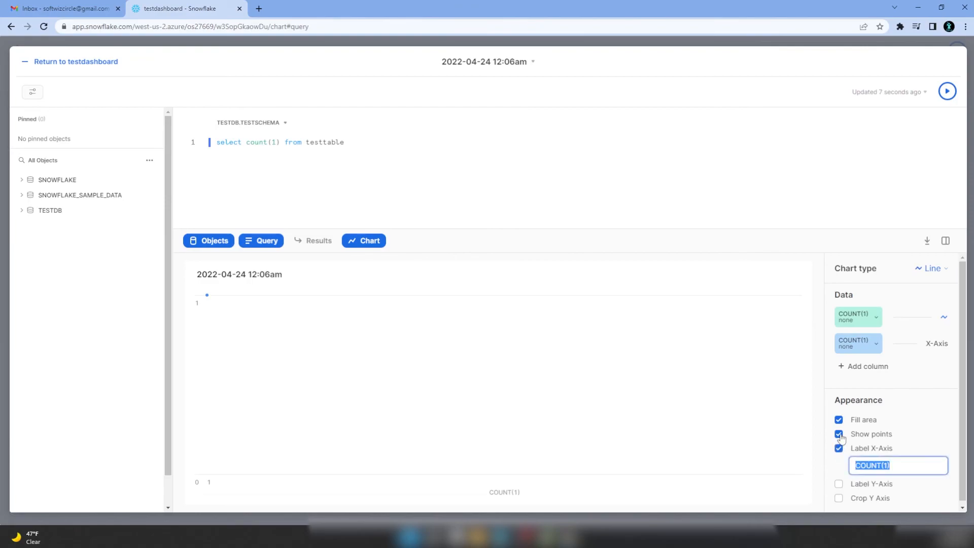
{"action": "left_click", "coordinate": [839, 448]}
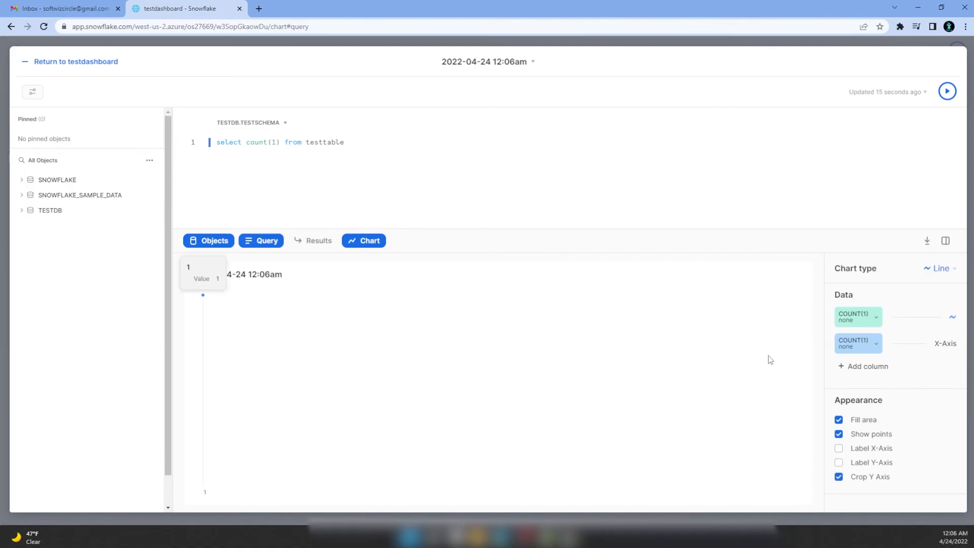
{"action": "left_click", "coordinate": [941, 268]}
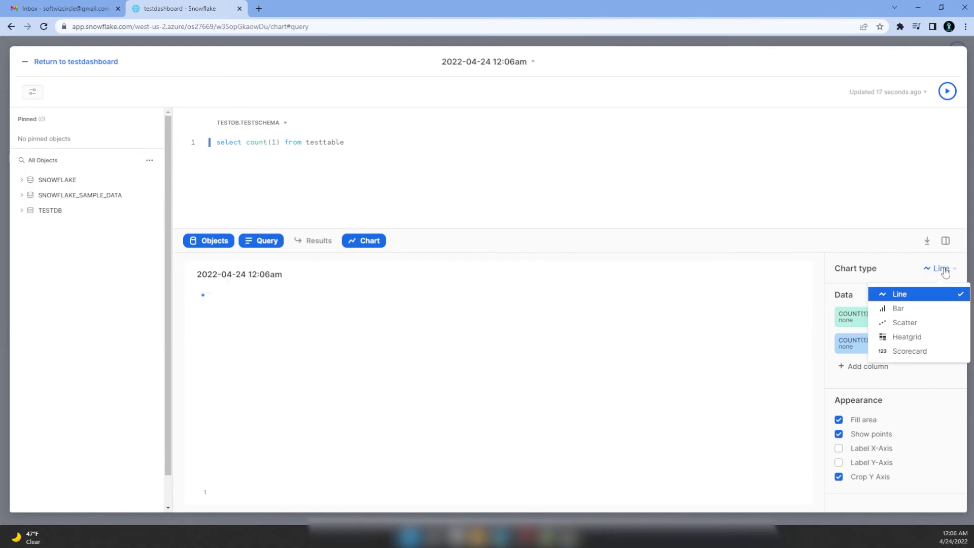
{"action": "left_click", "coordinate": [917, 310]}
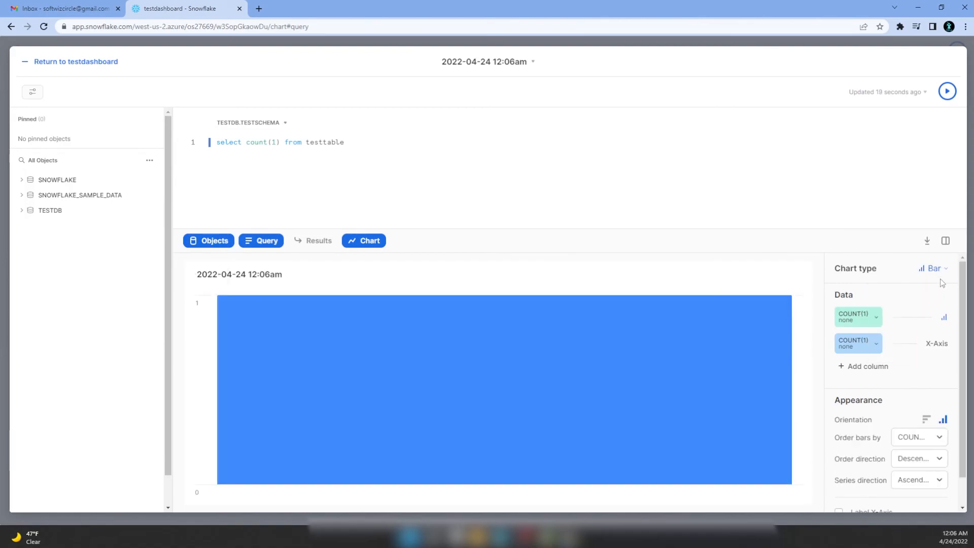
{"action": "scroll", "coordinate": [942, 284], "scroll_direction": "down", "scroll_amount": 1}
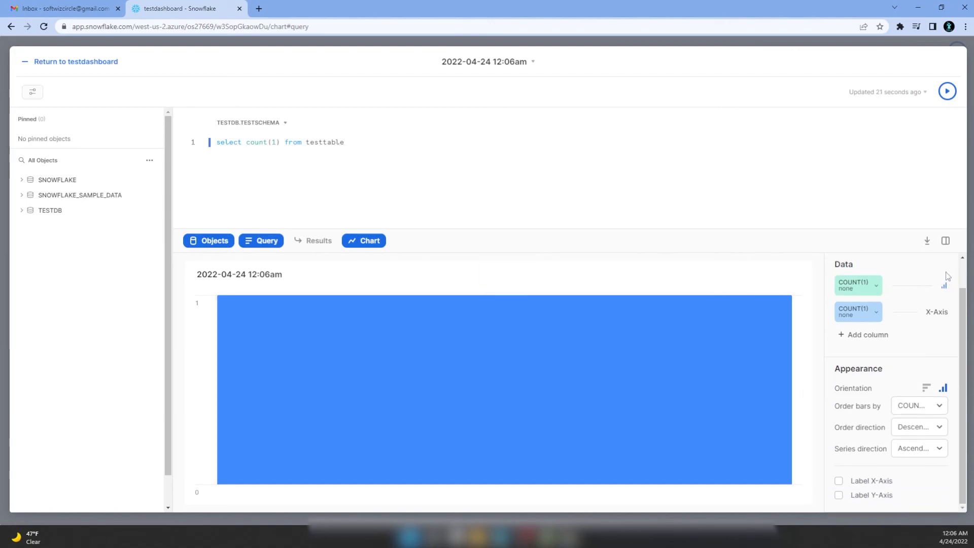
{"action": "scroll", "coordinate": [945, 298], "scroll_direction": "up", "scroll_amount": 1}
{"action": "left_click", "coordinate": [936, 270]}
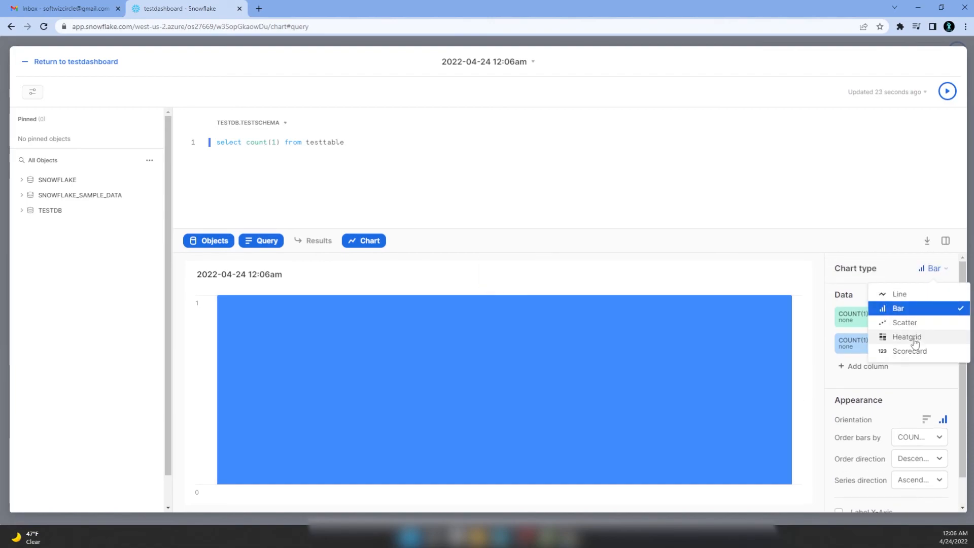
{"action": "left_click", "coordinate": [916, 341]}
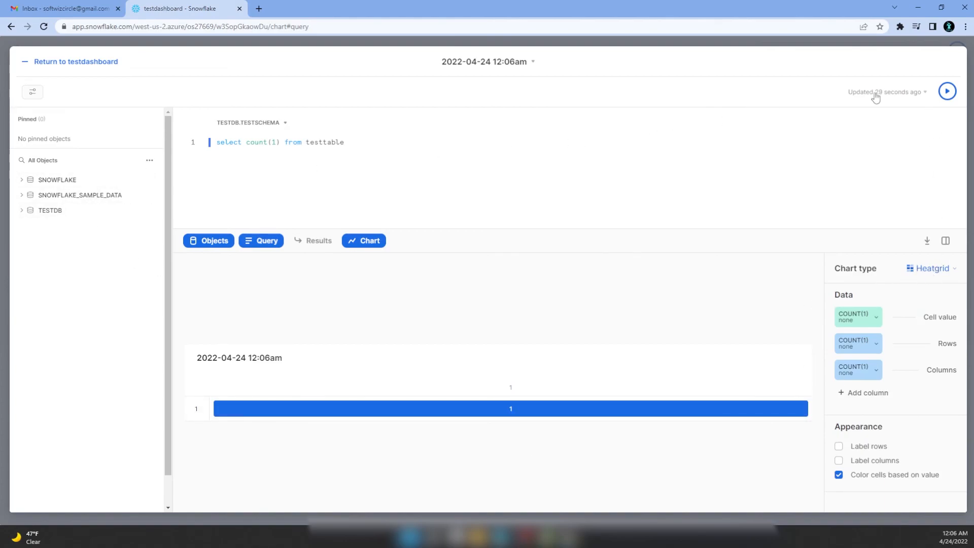
{"action": "left_click", "coordinate": [99, 63]}
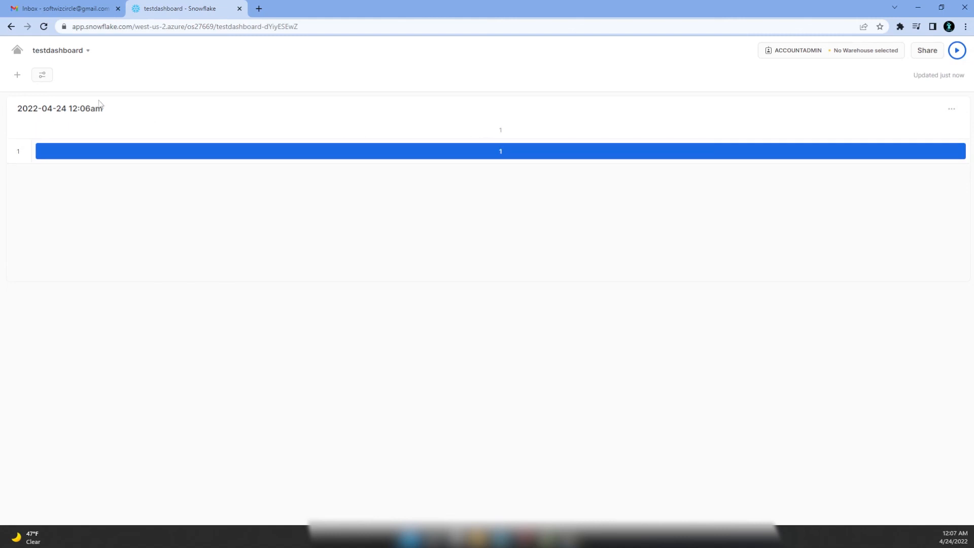
- Leave the dashboard and browse the Worksheets, Dashboards and Databases pages
{"action": "left_click", "coordinate": [66, 52]}
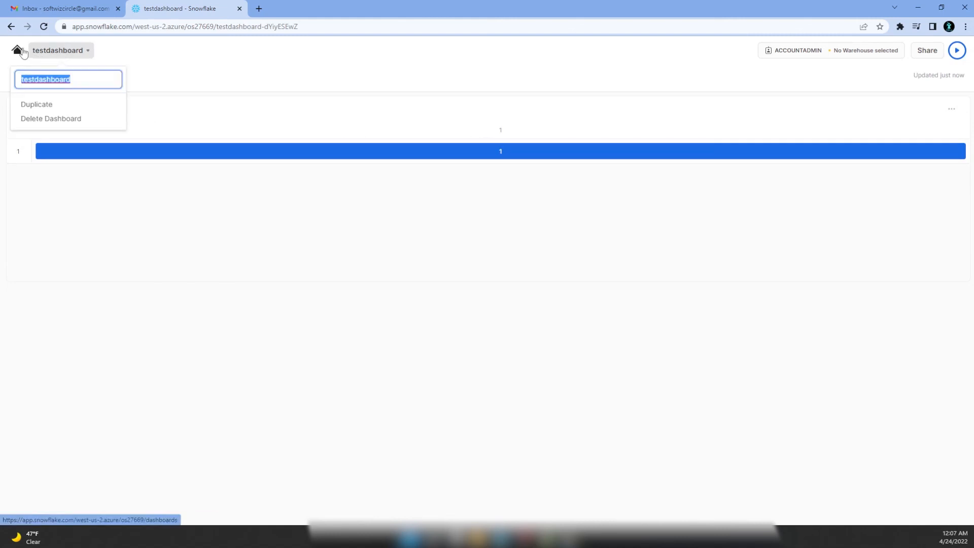
{"action": "left_click", "coordinate": [18, 50]}
{"action": "left_click", "coordinate": [59, 97]}
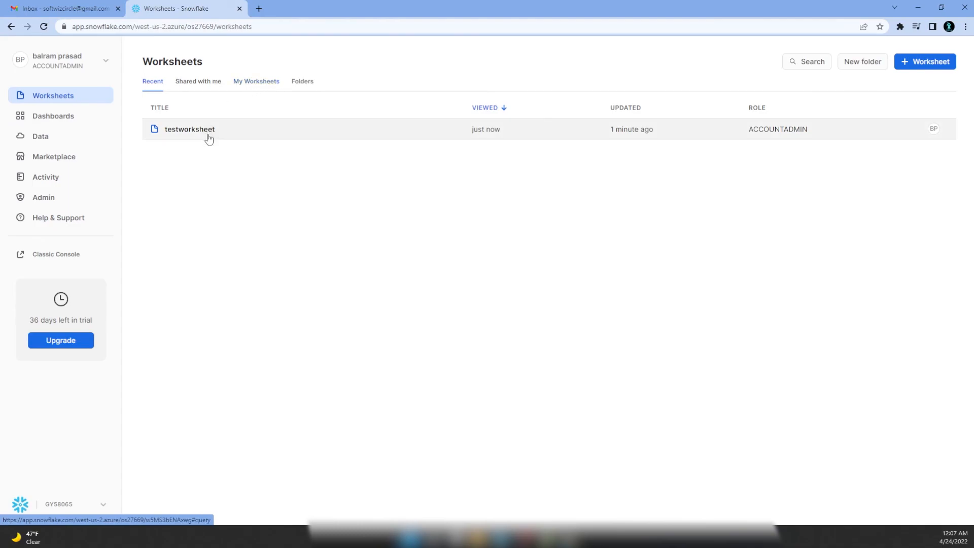
{"action": "left_click", "coordinate": [56, 115]}
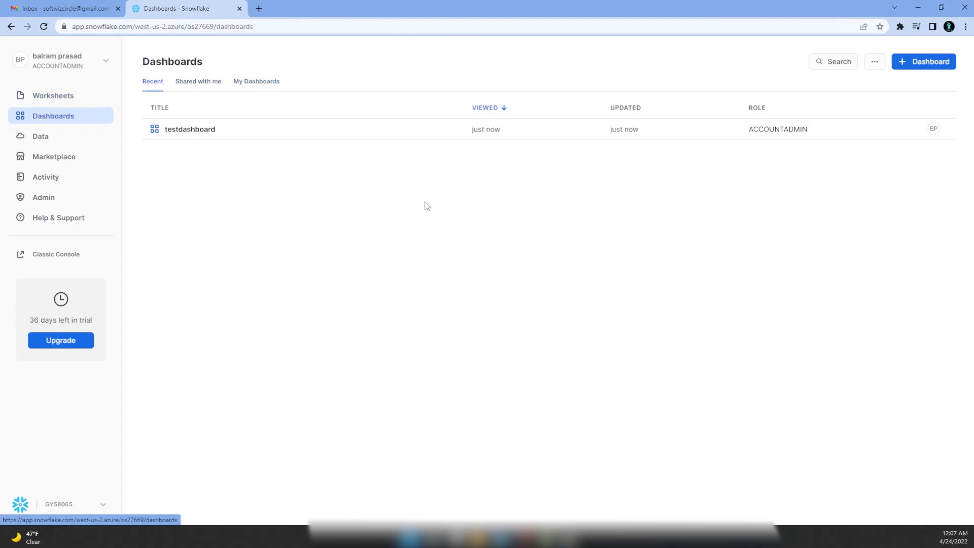
{"action": "left_click", "coordinate": [37, 137]}
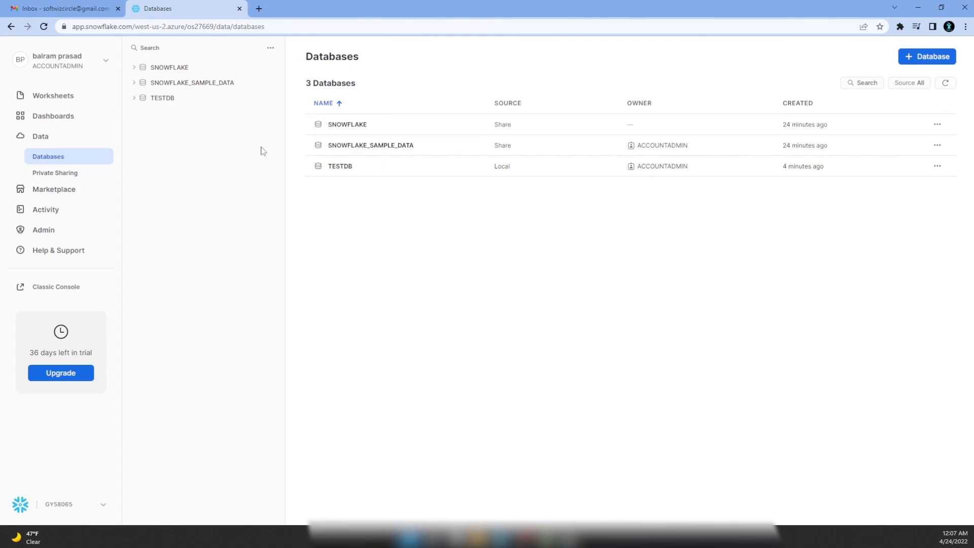
- Check Query History, Copy History and account Usage, then return to Worksheets
{"action": "left_click", "coordinate": [46, 209]}
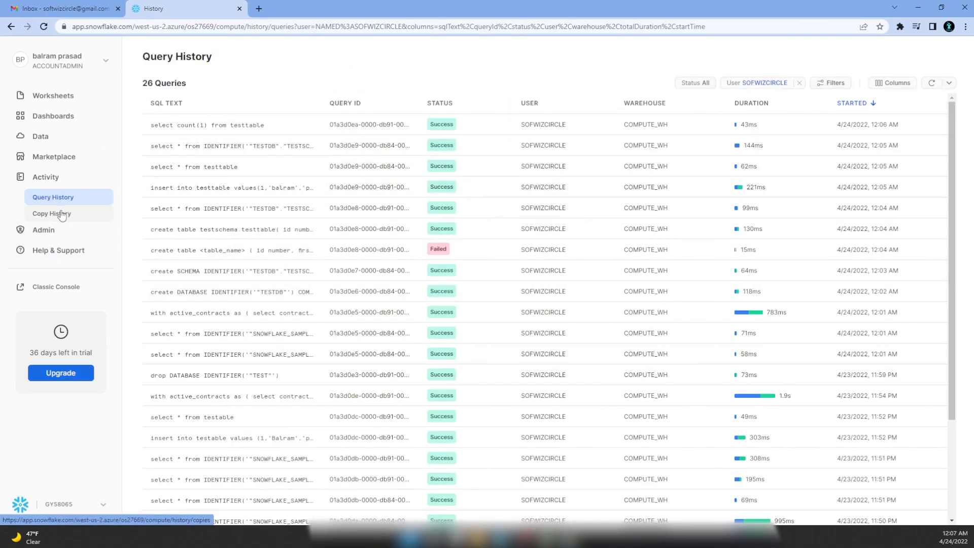
{"action": "left_click", "coordinate": [62, 213]}
{"action": "left_click", "coordinate": [77, 202]}
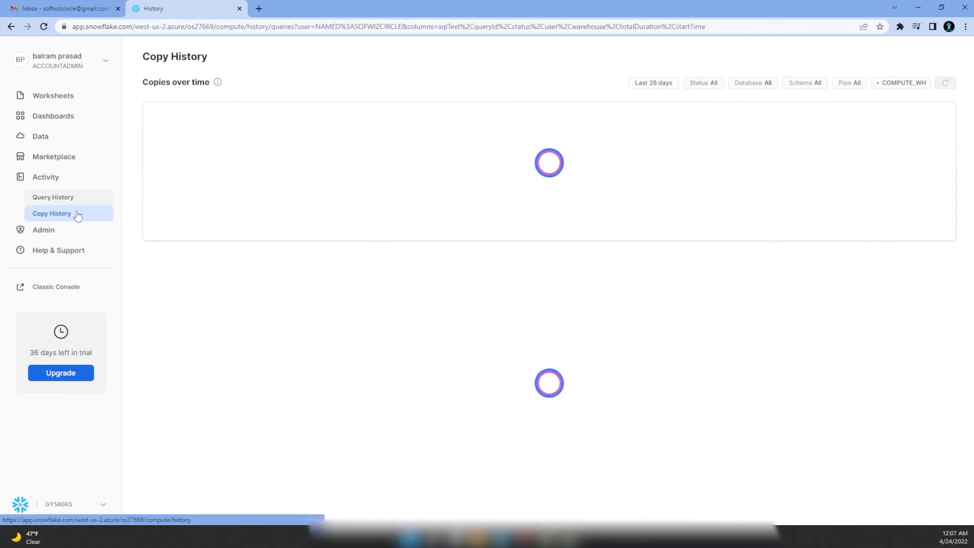
{"action": "left_click", "coordinate": [73, 217]}
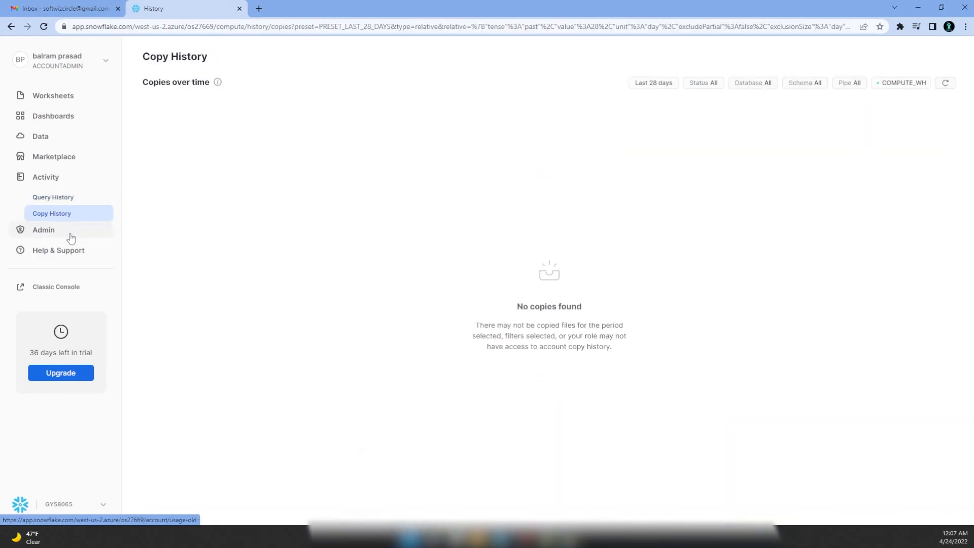
{"action": "left_click", "coordinate": [69, 238]}
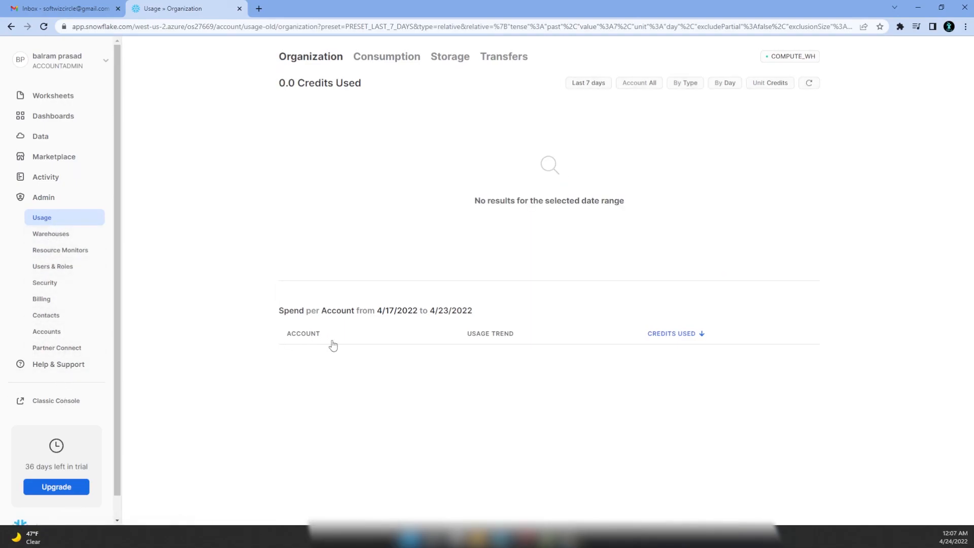
{"action": "left_click", "coordinate": [55, 96]}
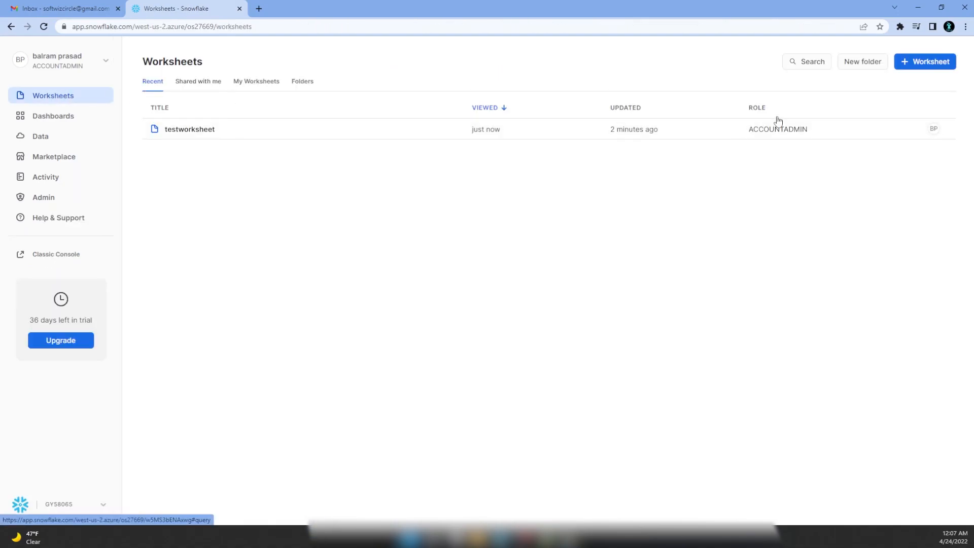